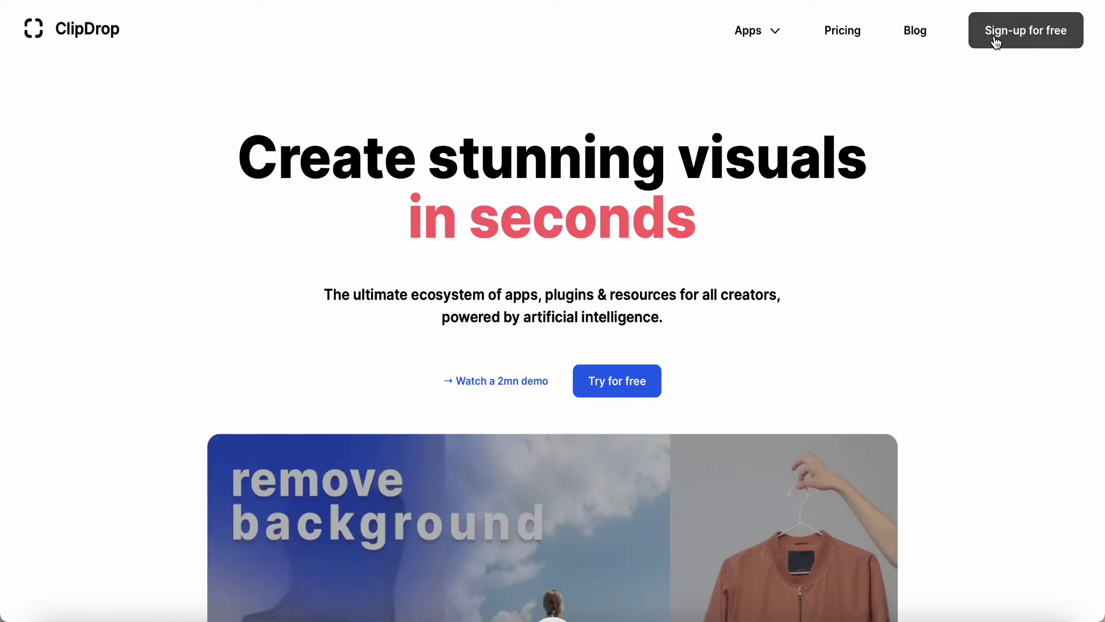
# - Look through the free account sign-in options and the list of available apps
pyautogui.click(1033, 35)
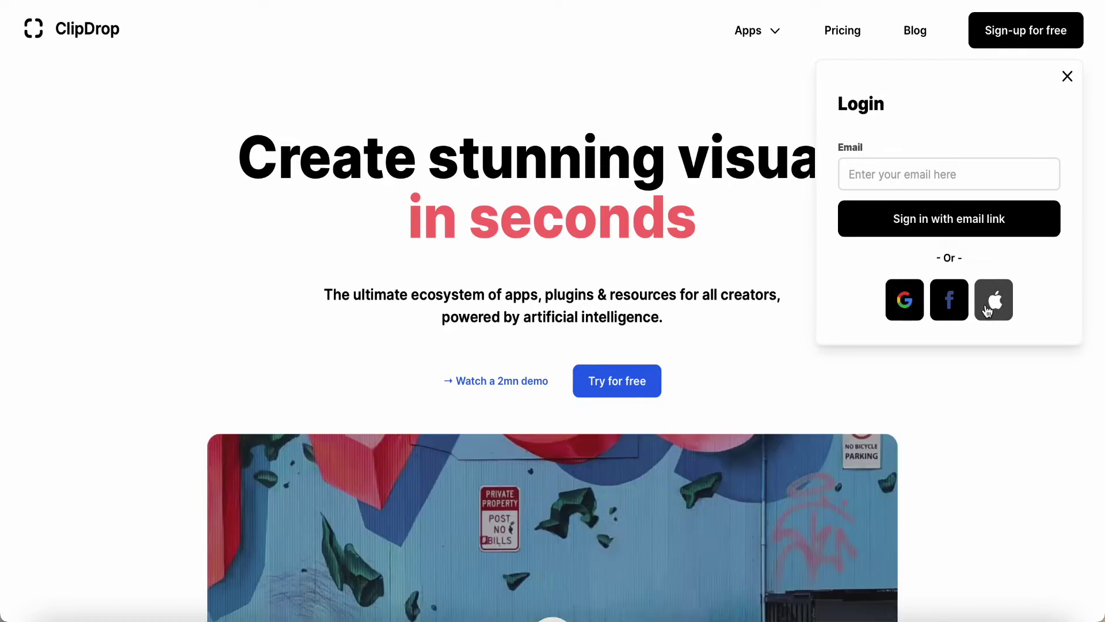
pyautogui.click(784, 285)
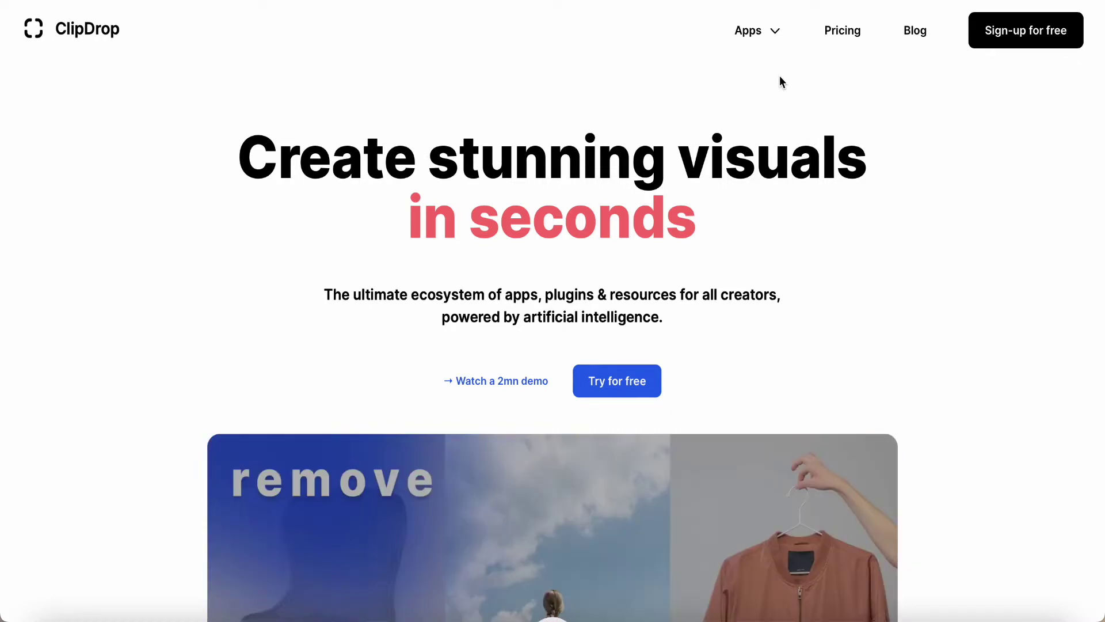
pyautogui.click(772, 34)
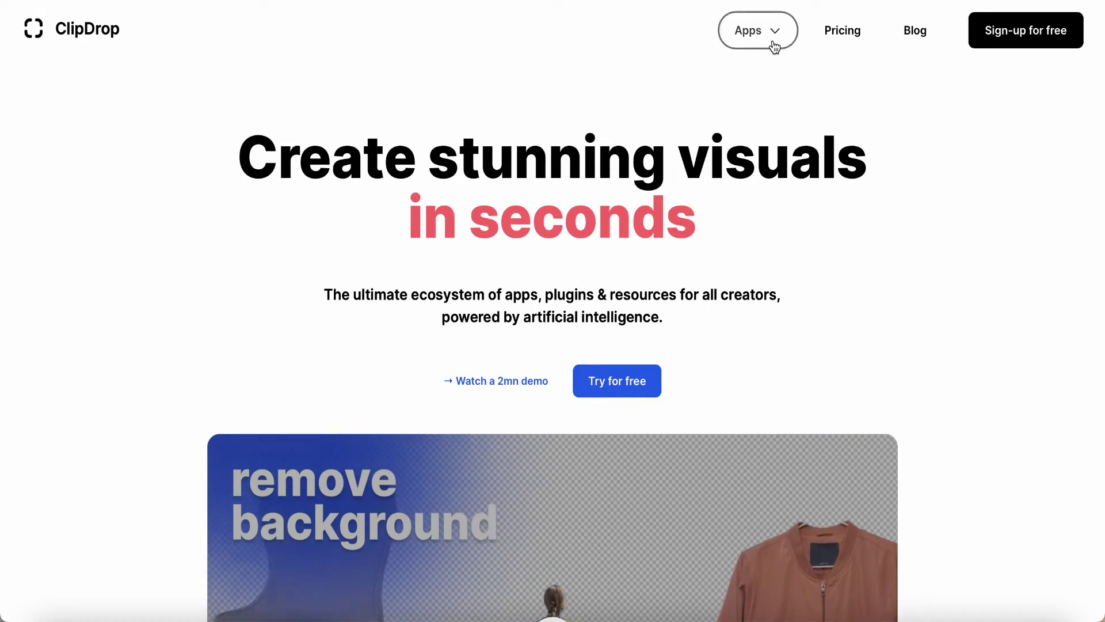
# - Open the Cleanup tool and upload 2.png from the Thumbnail 1022 ~ 23 folder
pyautogui.click(771, 35)
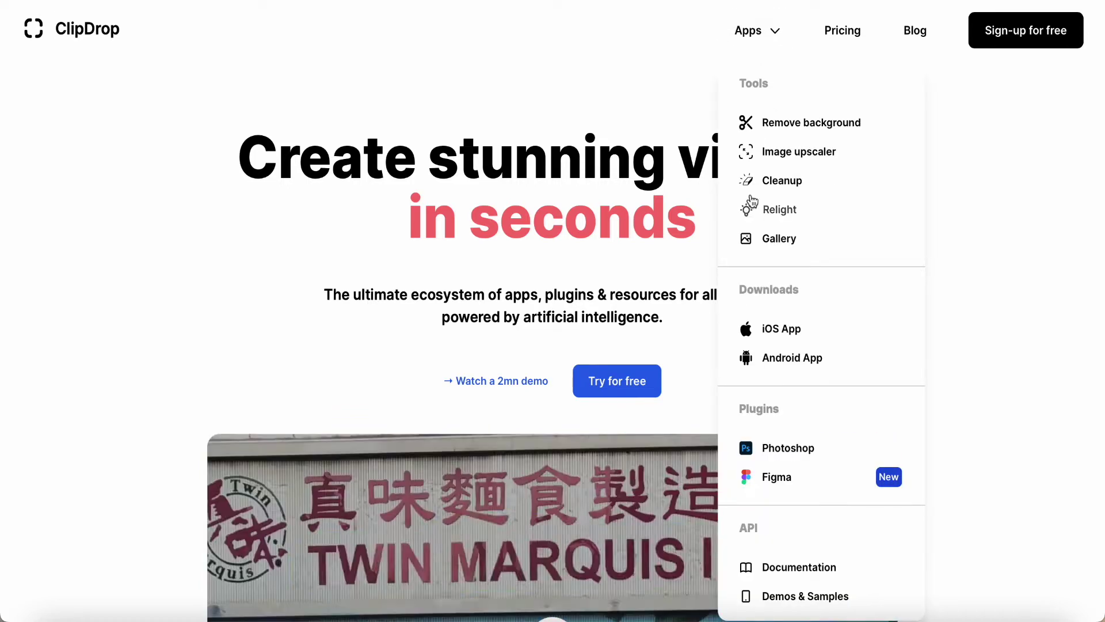
pyautogui.click(783, 181)
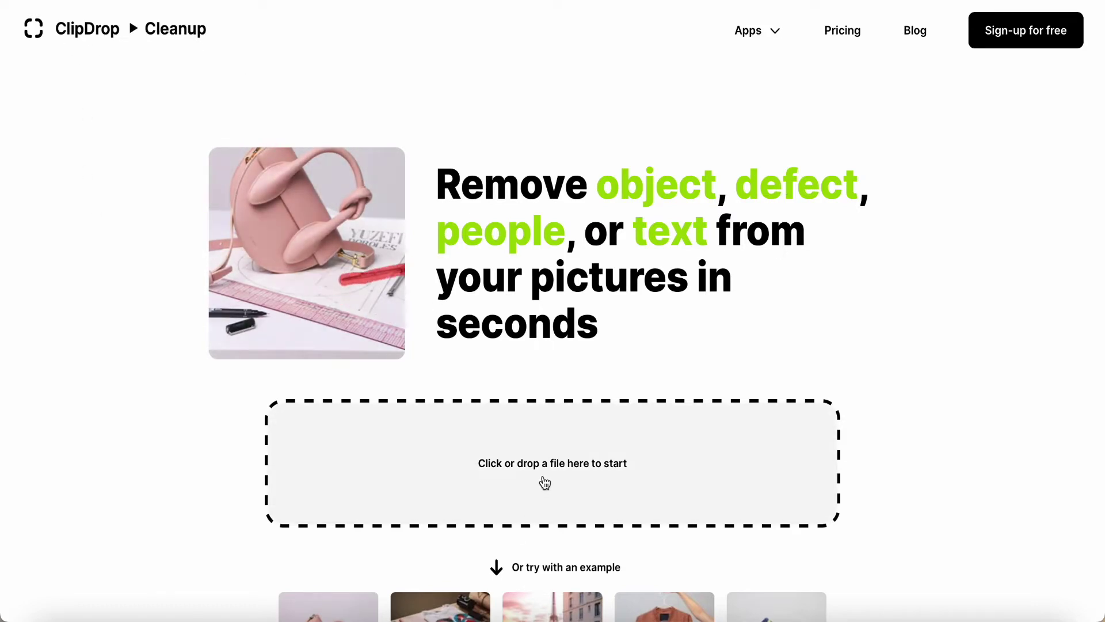
pyautogui.click(545, 481)
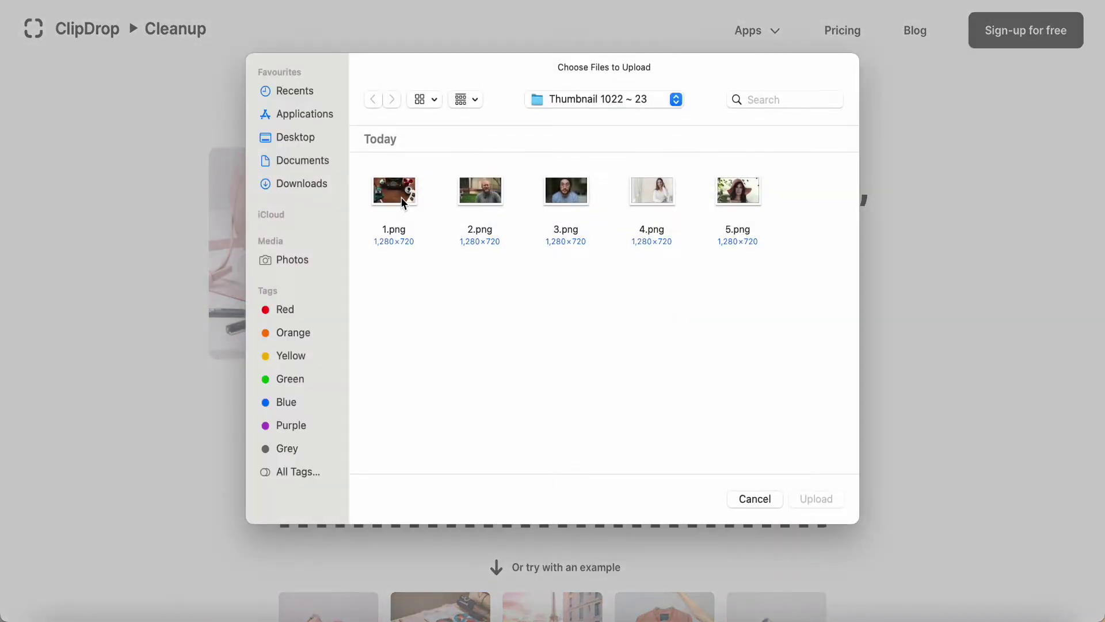
pyautogui.click(490, 199)
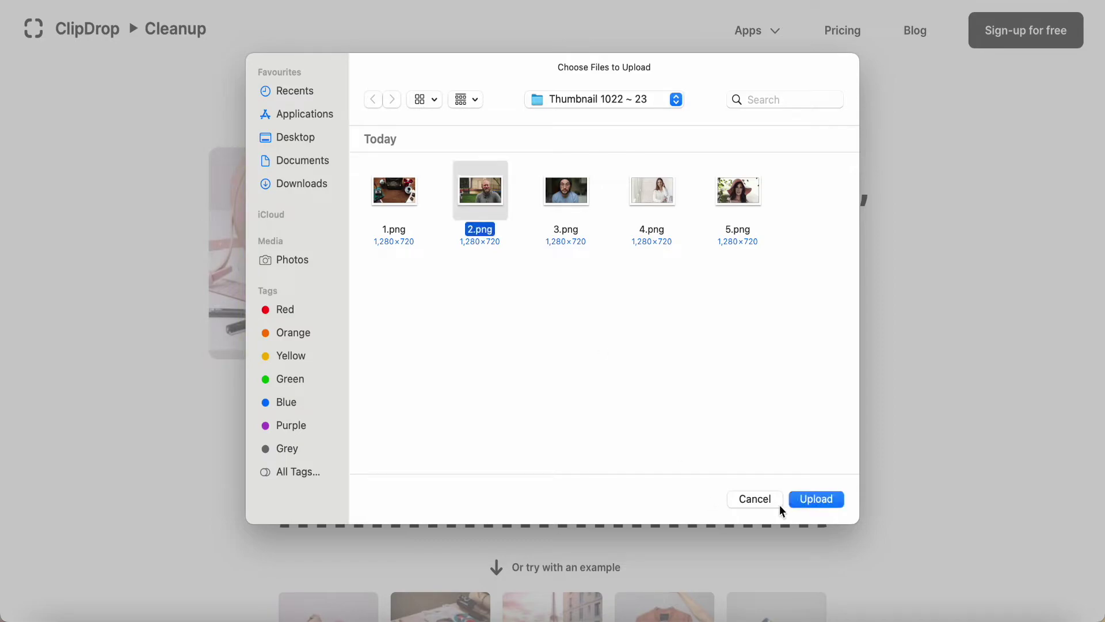
pyautogui.click(814, 503)
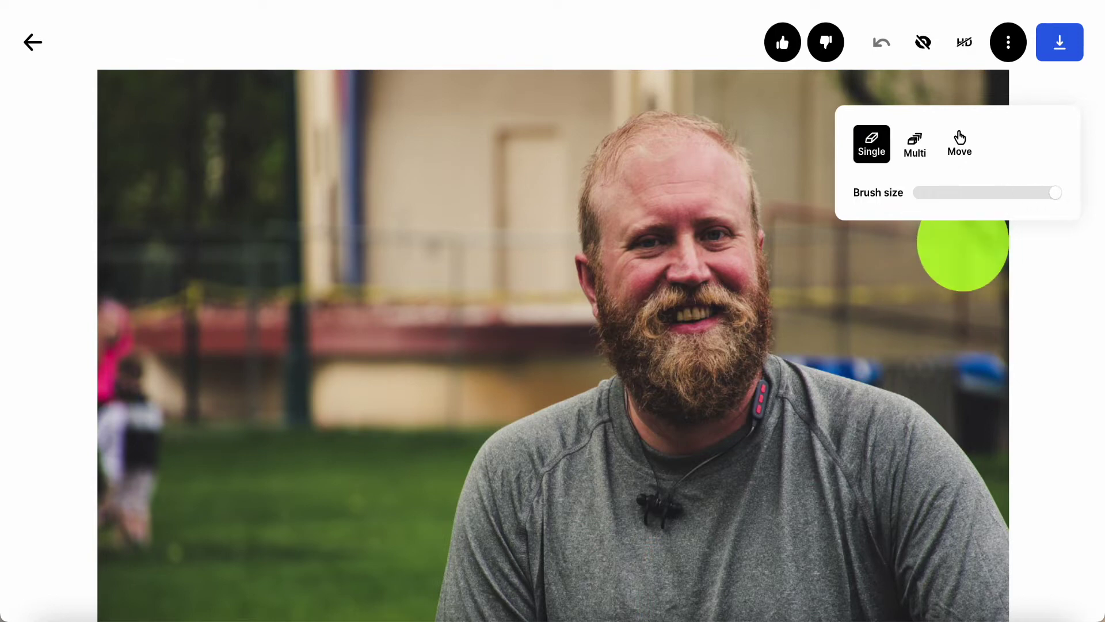
# - Erase the blurred people at the photo's left edge with a brush of about half size, and undo the removal
pyautogui.moveTo(1056, 196); pyautogui.dragTo(932, 213)
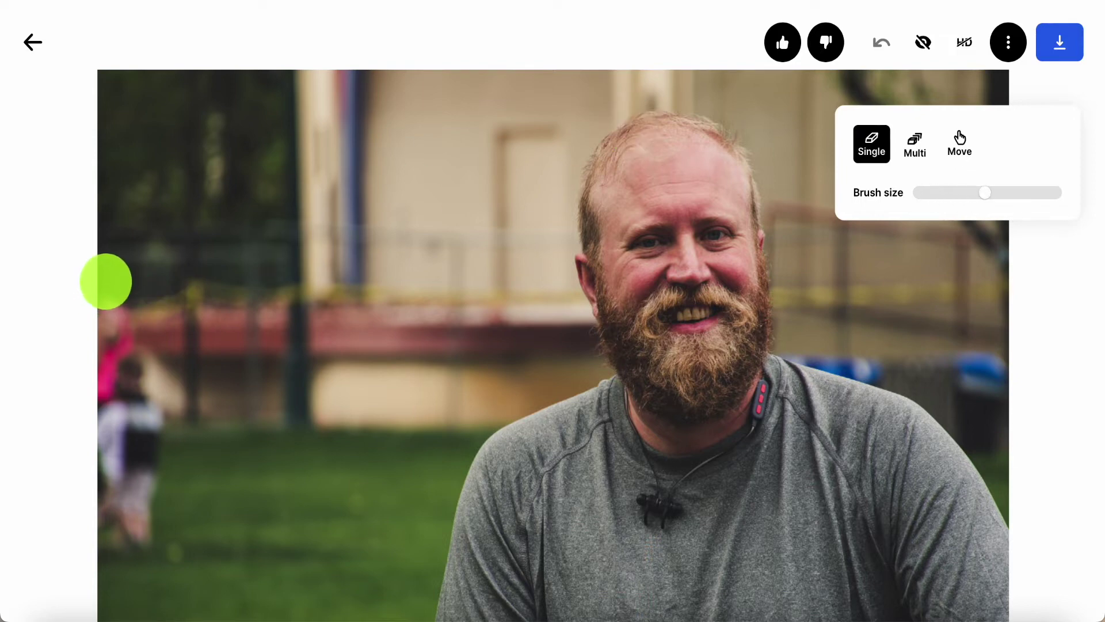
pyautogui.moveTo(107, 281)
pyautogui.mouseDown()
pyautogui.moveTo(99, 460)
pyautogui.moveTo(119, 544)
pyautogui.moveTo(151, 438)
pyautogui.moveTo(123, 383)
pyautogui.moveTo(126, 347)
pyautogui.moveTo(106, 534)
pyautogui.mouseUp()
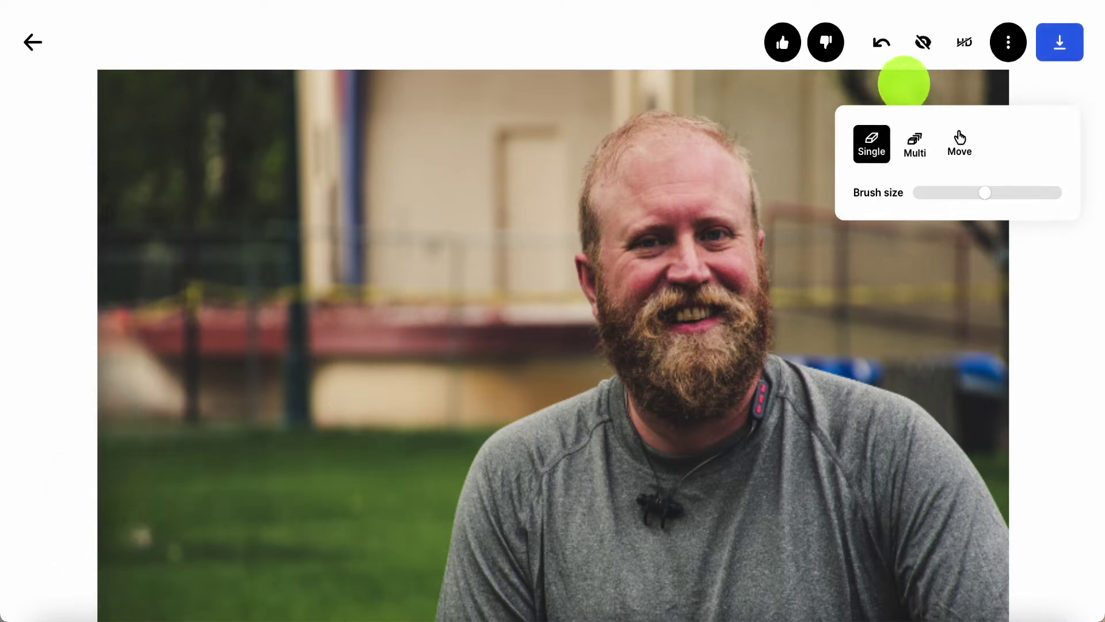
pyautogui.click(881, 46)
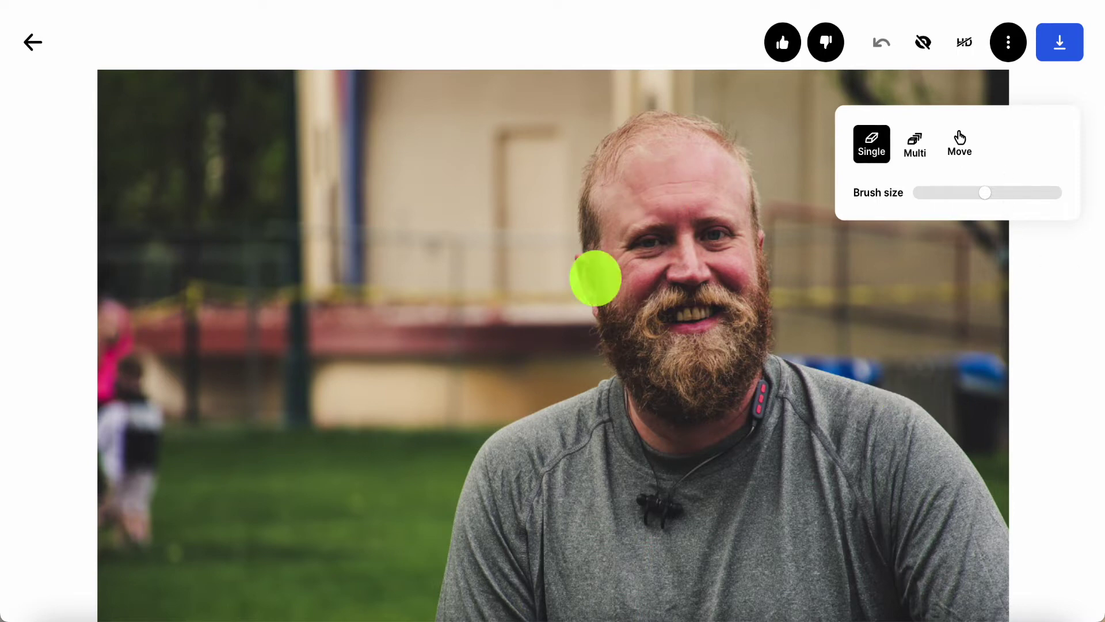
# - Leave the current photo and upload 1.png to the Cleanup tool
pyautogui.click(28, 46)
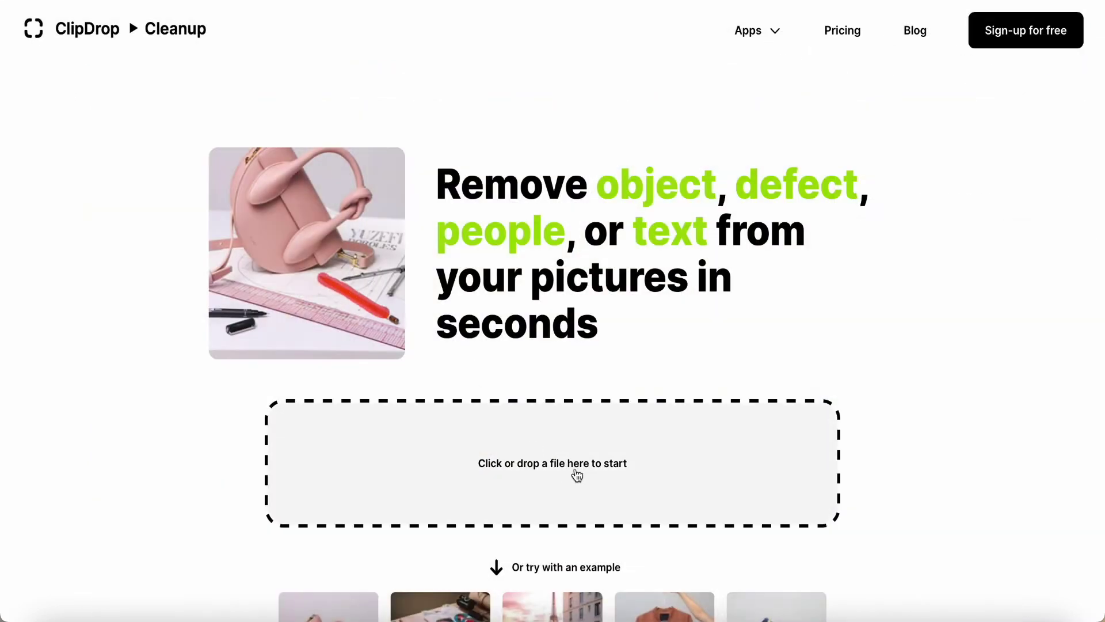
pyautogui.click(566, 475)
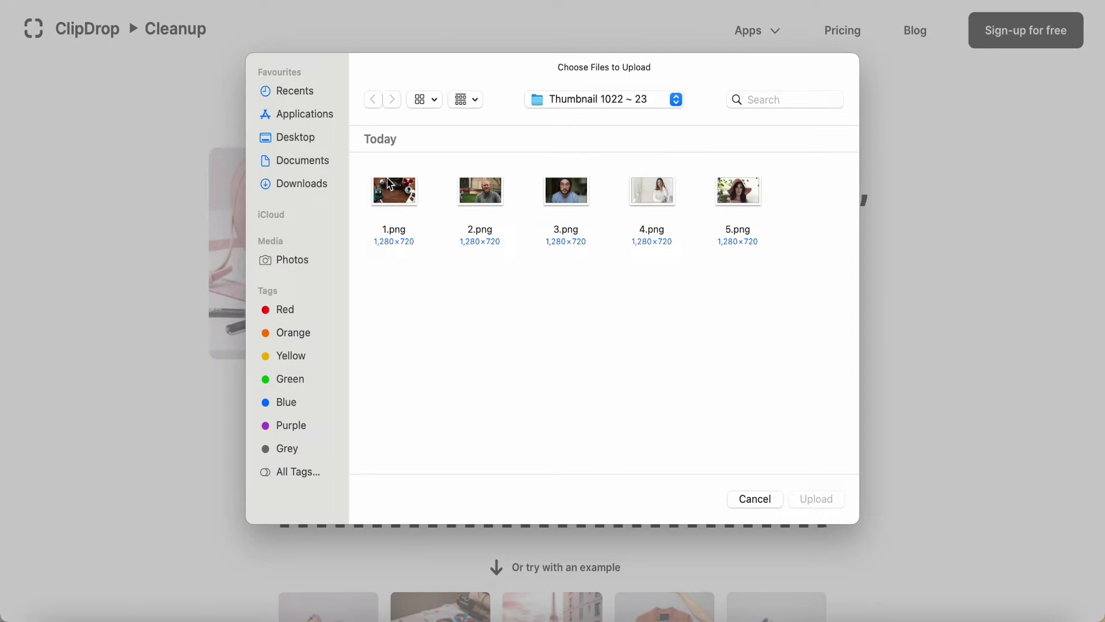
pyautogui.click(395, 196)
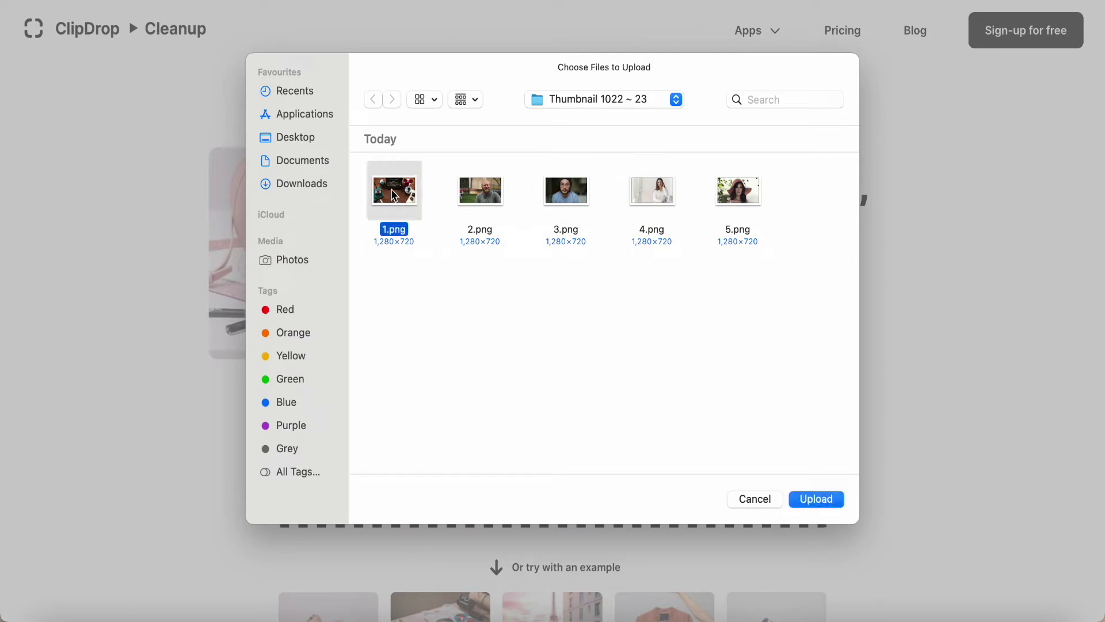
pyautogui.click(816, 499)
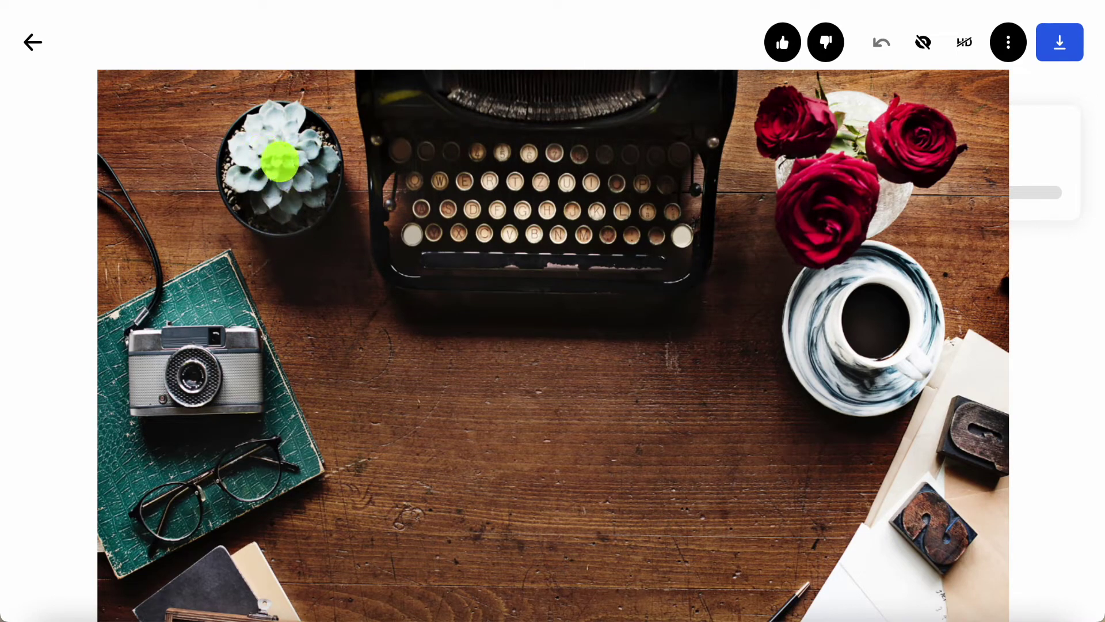
# - Erase the potted succulent beside the typewriter, including the dark shadow it leaves on the wooden table
pyautogui.moveTo(279, 162)
pyautogui.mouseDown()
pyautogui.moveTo(243, 177)
pyautogui.moveTo(256, 141)
pyautogui.moveTo(300, 133)
pyautogui.moveTo(321, 185)
pyautogui.moveTo(277, 225)
pyautogui.moveTo(237, 200)
pyautogui.moveTo(231, 136)
pyautogui.mouseUp()
pyautogui.moveTo(308, 115)
pyautogui.mouseDown()
pyautogui.moveTo(330, 165)
pyautogui.moveTo(261, 200)
pyautogui.moveTo(266, 246)
pyautogui.moveTo(305, 295)
pyautogui.moveTo(325, 294)
pyautogui.moveTo(337, 177)
pyautogui.moveTo(346, 281)
pyautogui.moveTo(299, 248)
pyautogui.mouseUp()
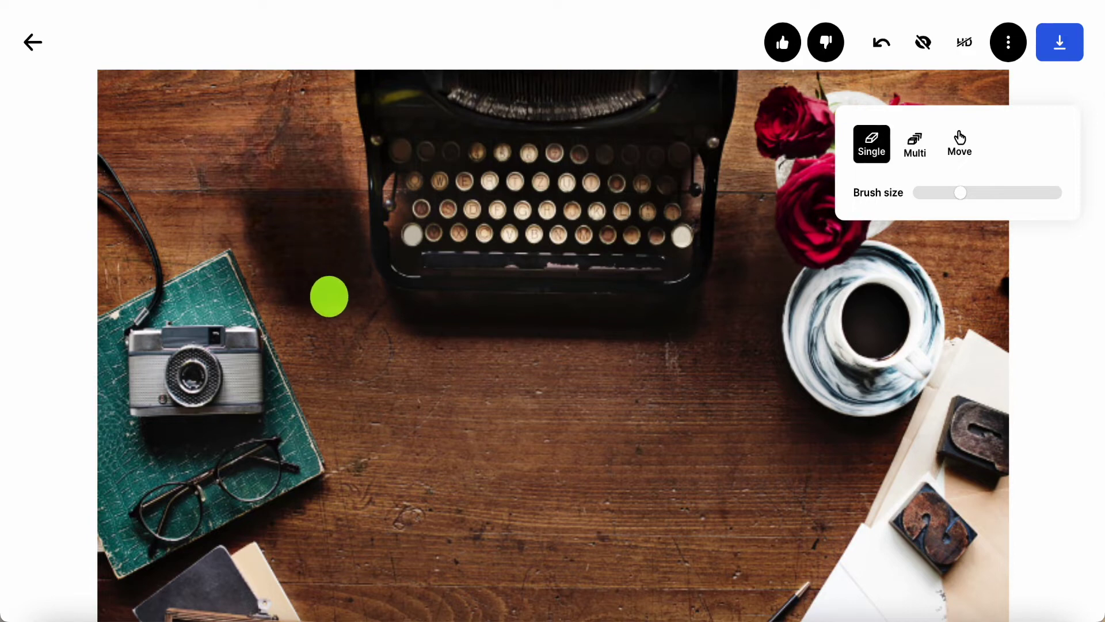
pyautogui.moveTo(334, 300)
pyautogui.mouseDown()
pyautogui.moveTo(358, 278)
pyautogui.moveTo(341, 196)
pyautogui.moveTo(316, 151)
pyautogui.moveTo(286, 170)
pyautogui.moveTo(256, 217)
pyautogui.moveTo(242, 212)
pyautogui.moveTo(298, 301)
pyautogui.moveTo(328, 321)
pyautogui.moveTo(307, 164)
pyautogui.moveTo(283, 201)
pyautogui.moveTo(282, 234)
pyautogui.moveTo(310, 286)
pyautogui.mouseUp()
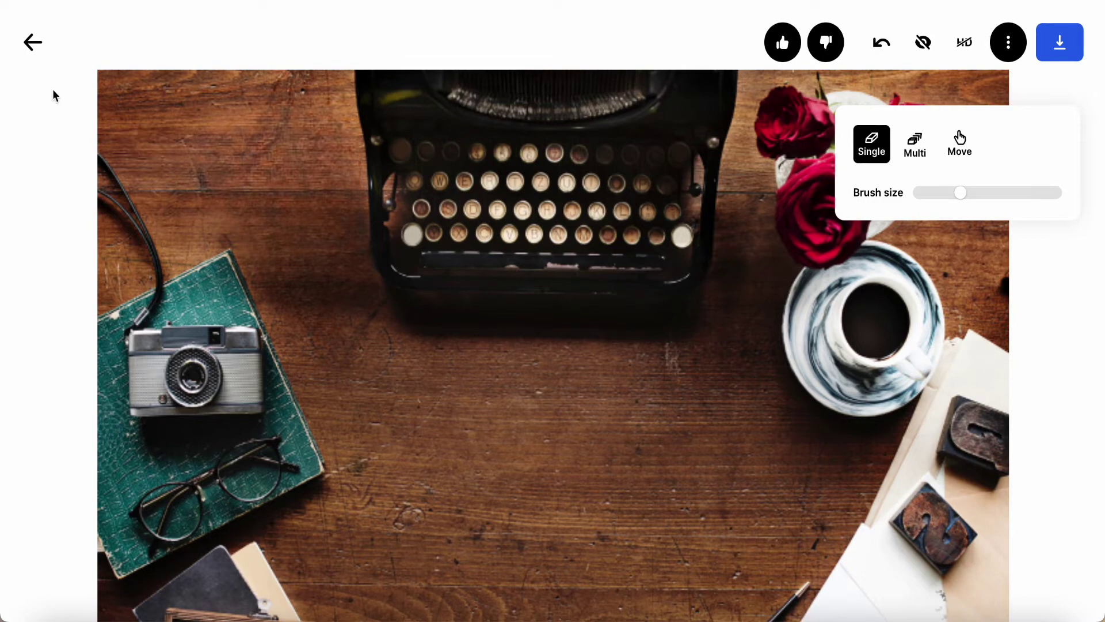
# - Switch to the Remove Background tool and upload 4.png, continuing with the downscaled SD version
pyautogui.click(31, 44)
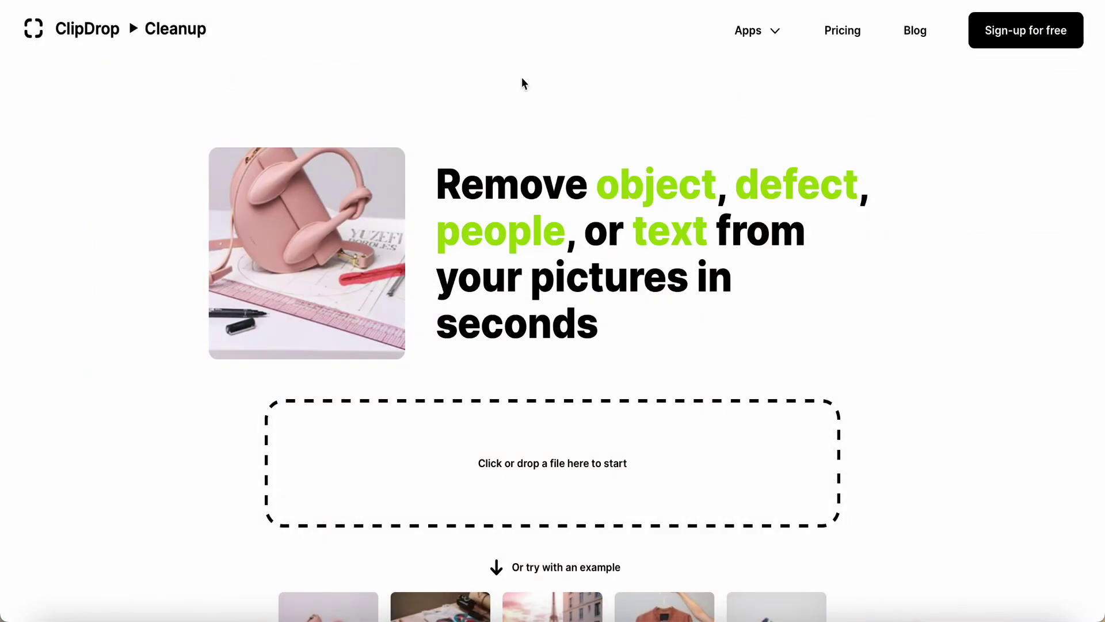
pyautogui.click(774, 32)
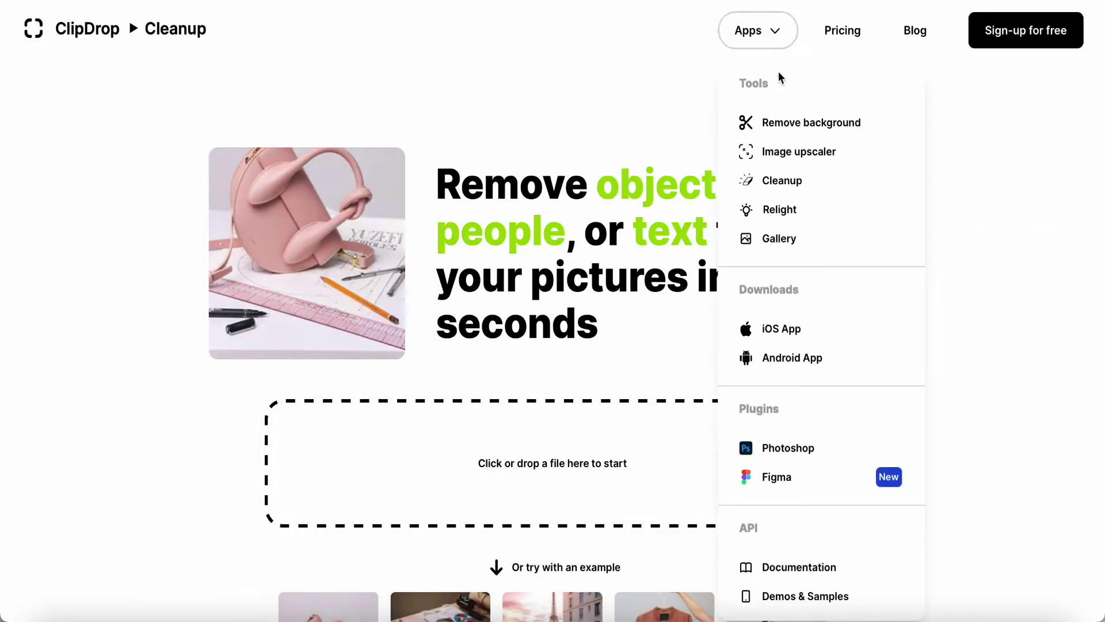
pyautogui.click(786, 127)
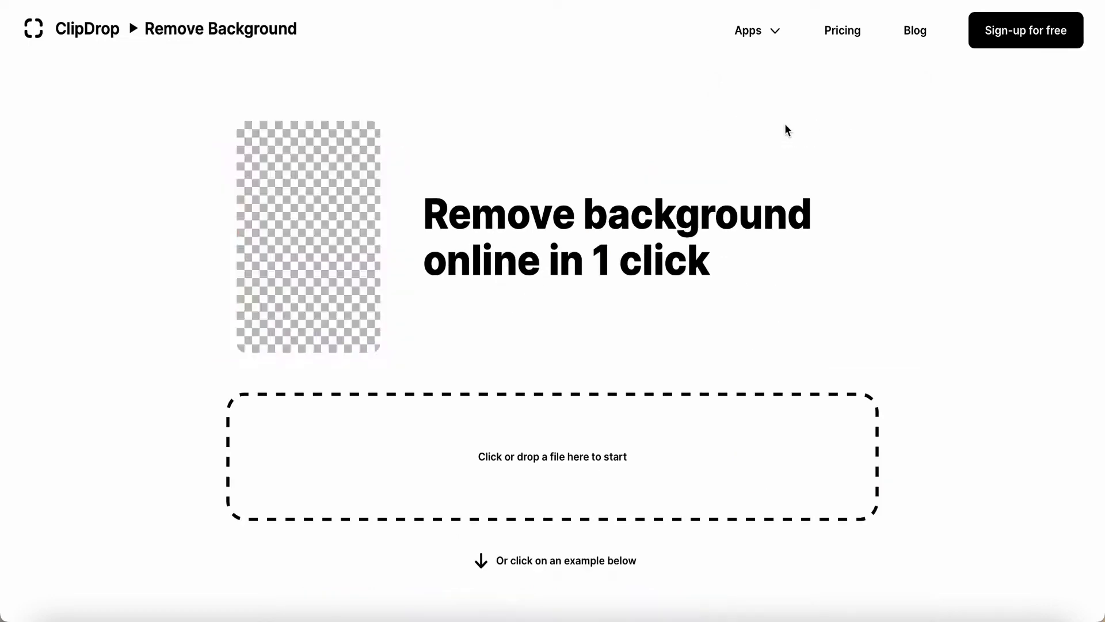
pyautogui.click(556, 450)
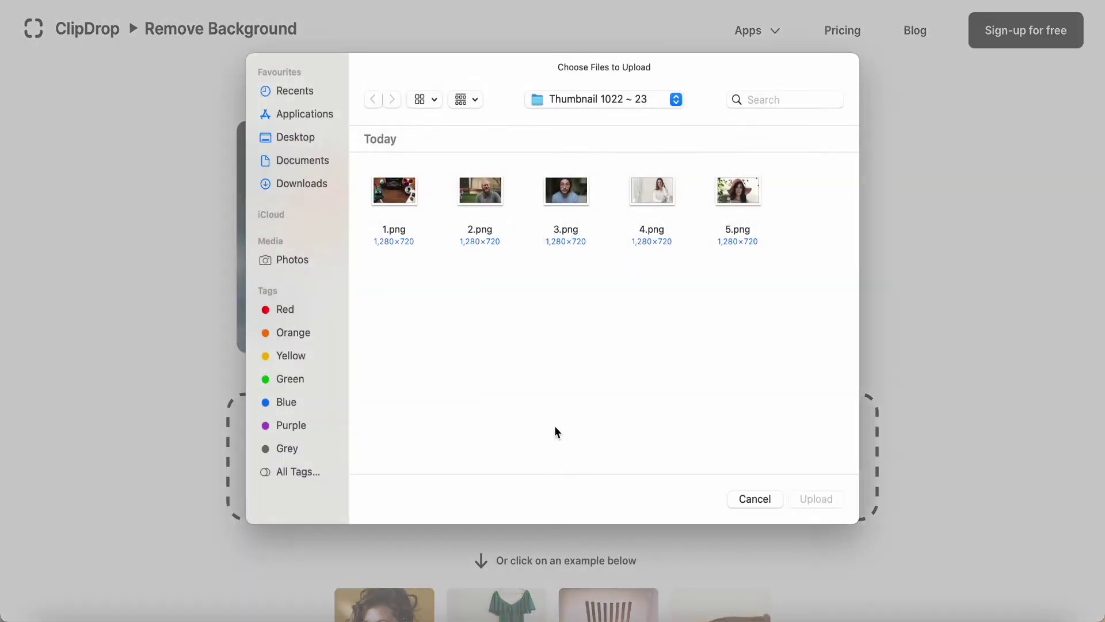
pyautogui.click(649, 199)
pyautogui.click(814, 499)
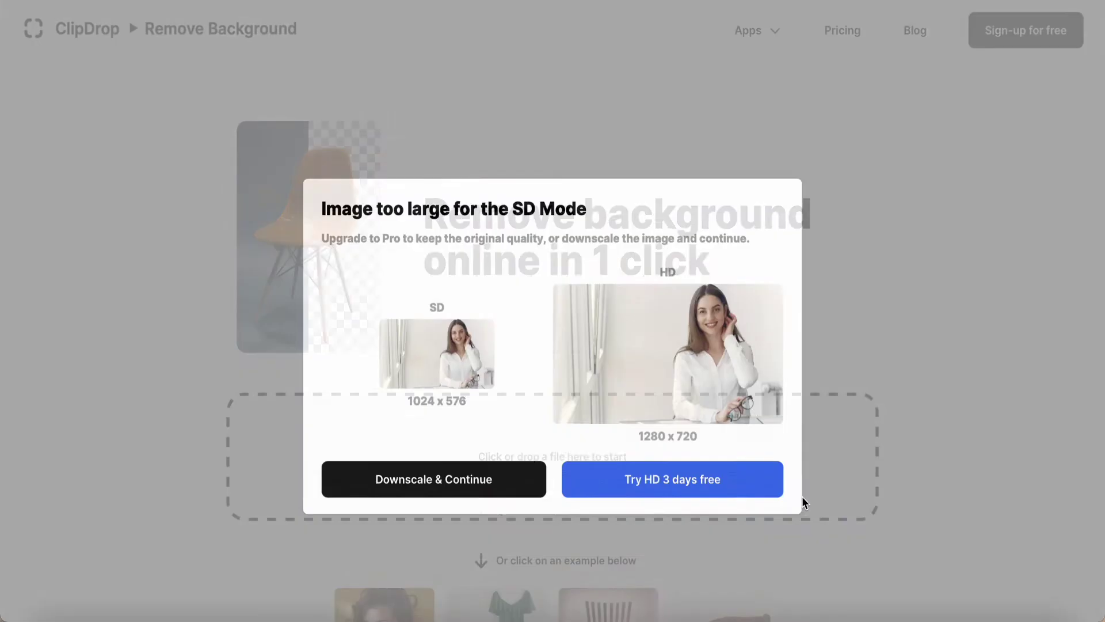
pyautogui.click(436, 456)
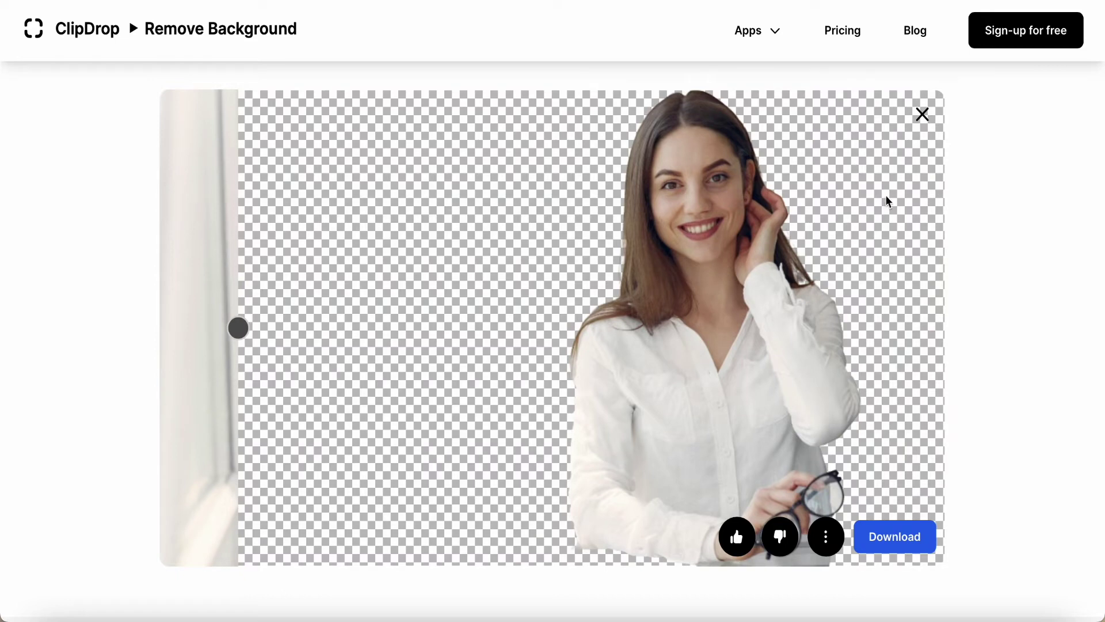
# - Reveal the full cutout of the woman in the white shirt, download it and close the result
pyautogui.moveTo(236, 336); pyautogui.dragTo(108, 347)
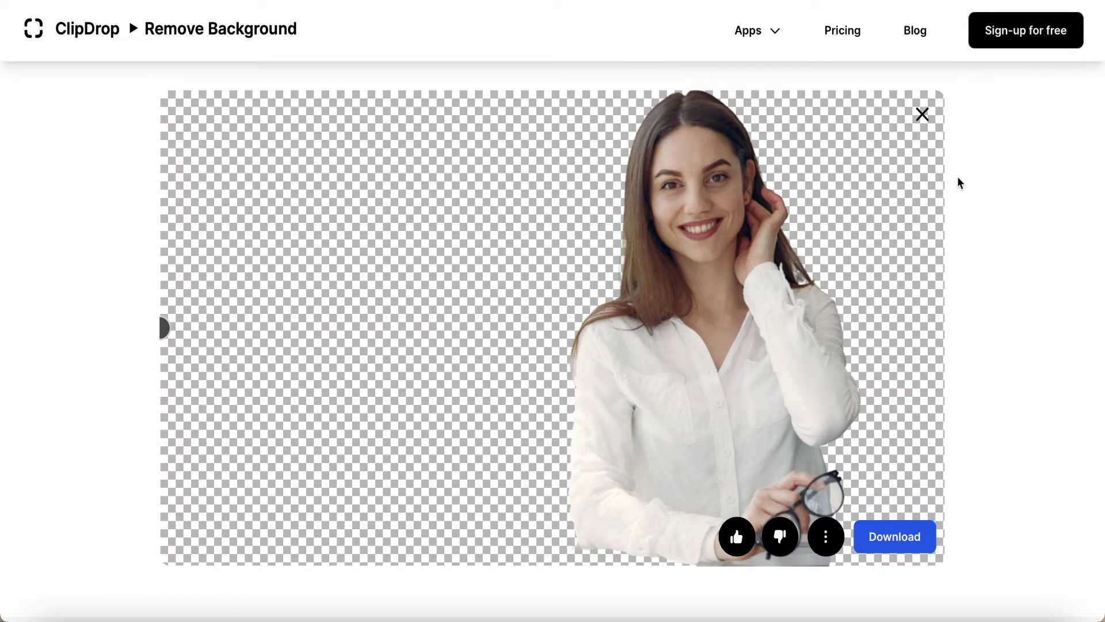
pyautogui.click(909, 538)
pyautogui.click(919, 540)
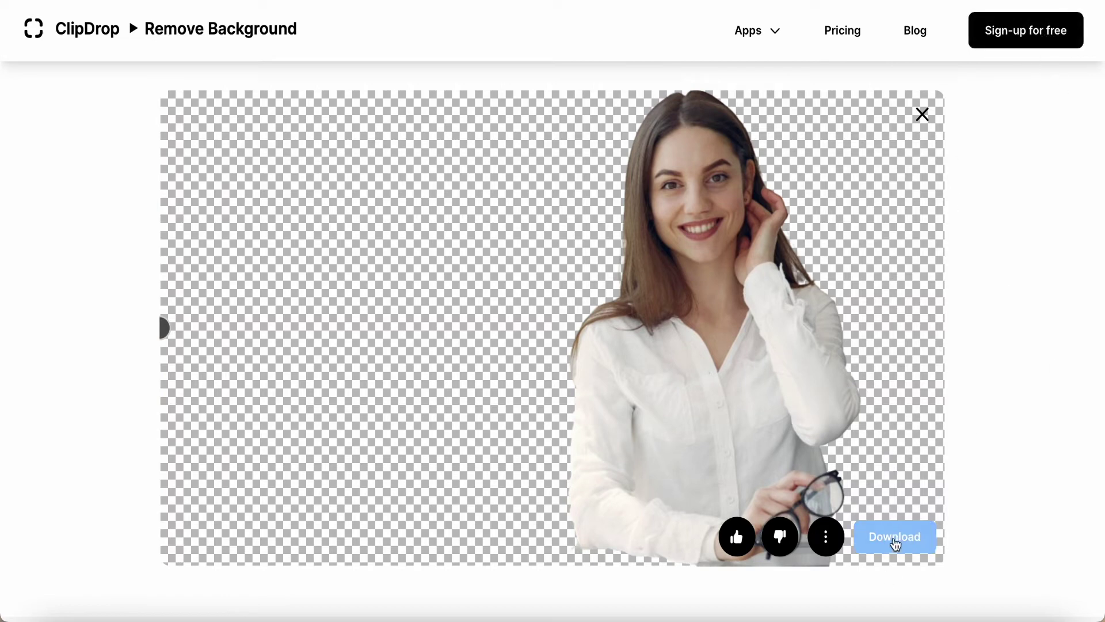
pyautogui.click(922, 114)
# - Upload 5.png for background removal, continuing with the downscaled SD version
pyautogui.click(535, 353)
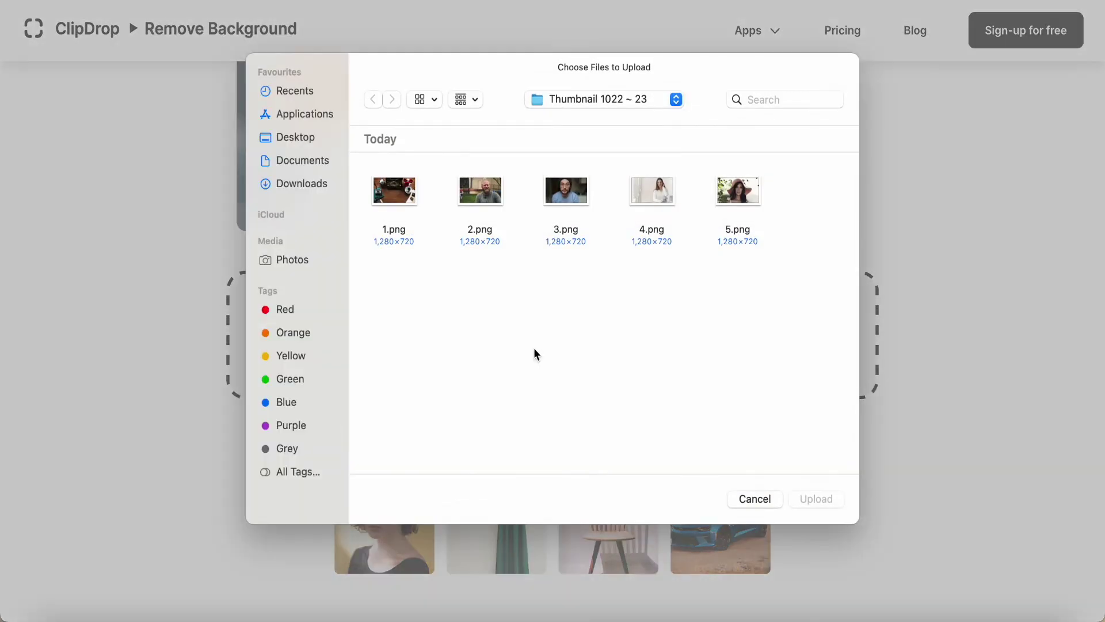
pyautogui.click(734, 195)
pyautogui.click(803, 498)
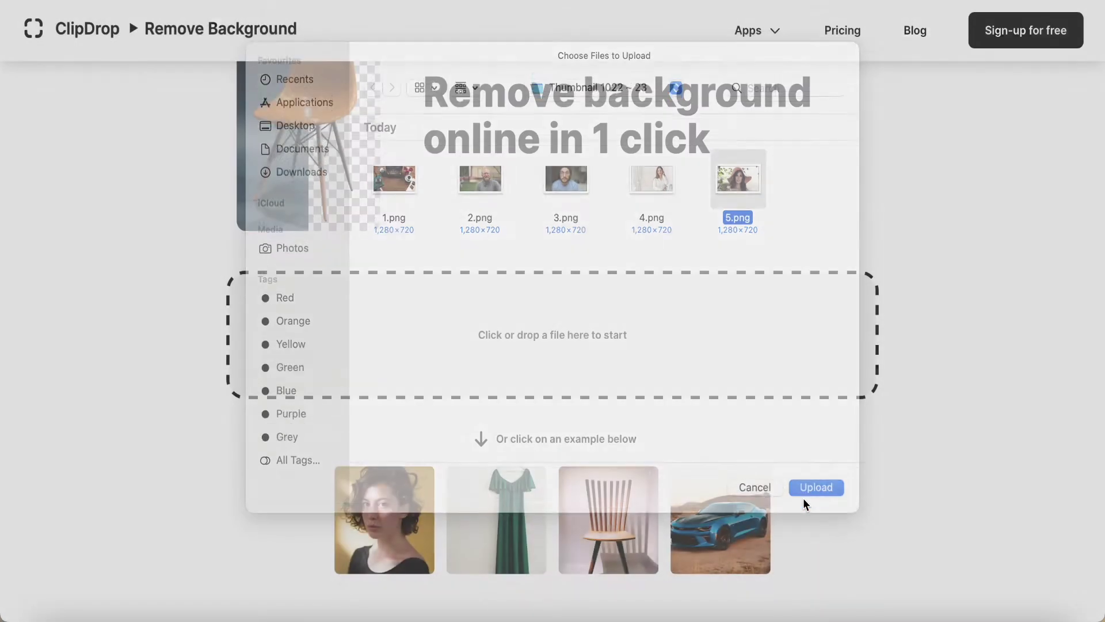
pyautogui.click(515, 450)
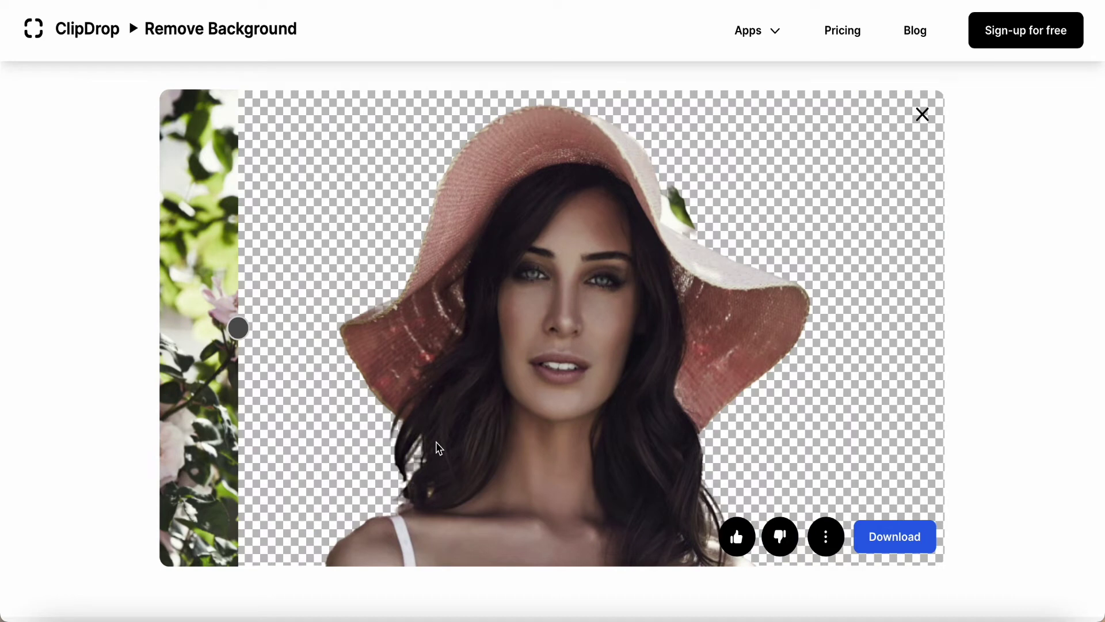
# - Reveal the full cutout of the woman in the pink hat, download it and close the result
pyautogui.moveTo(239, 330); pyautogui.dragTo(155, 352)
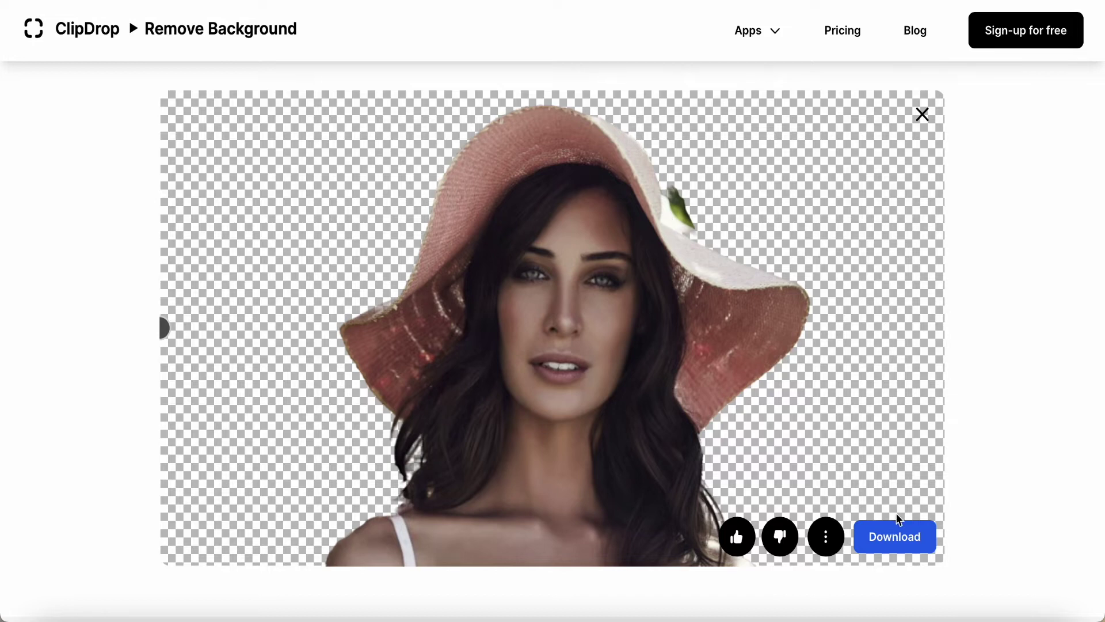
pyautogui.click(896, 526)
pyautogui.click(923, 114)
# - Switch back to the Cleanup tool and upload 5.png
pyautogui.scroll(5, 921, 116)
pyautogui.click(770, 36)
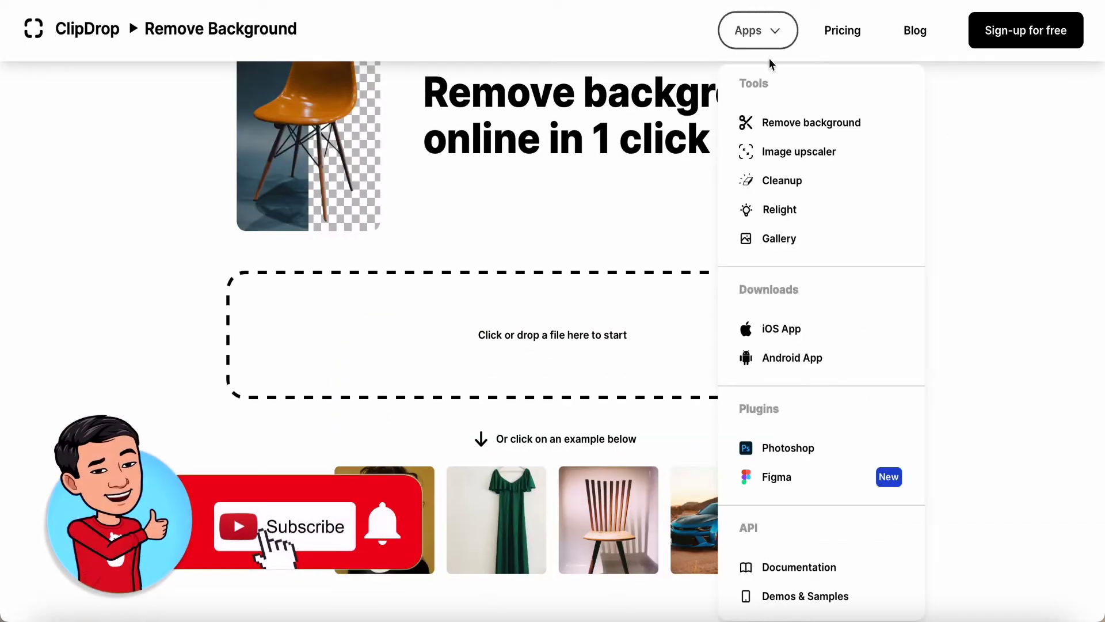
pyautogui.click(783, 182)
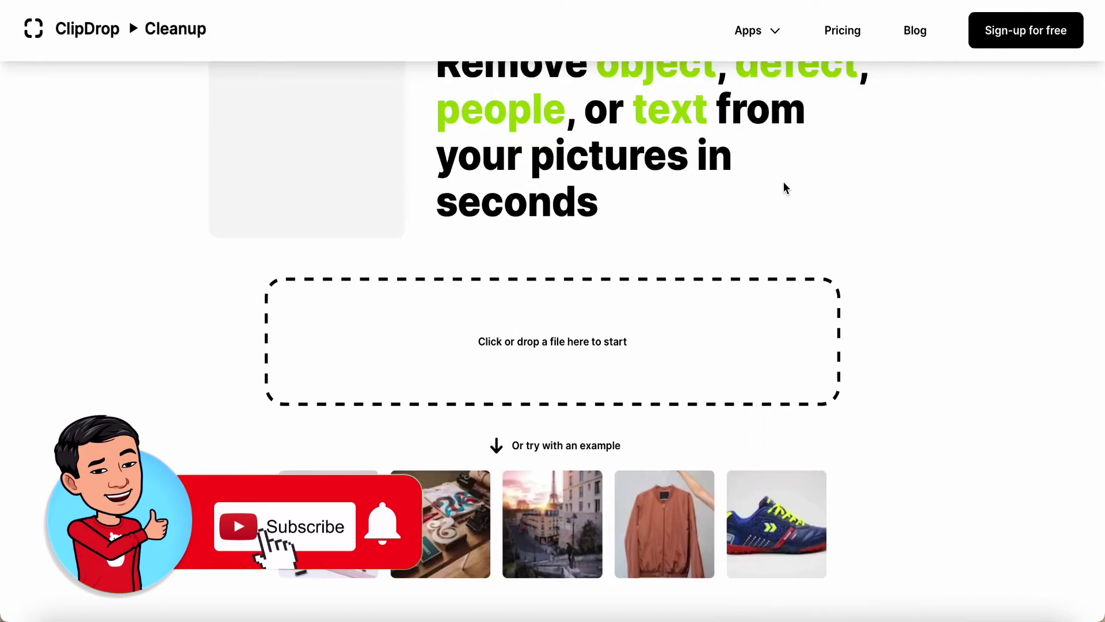
pyautogui.click(554, 351)
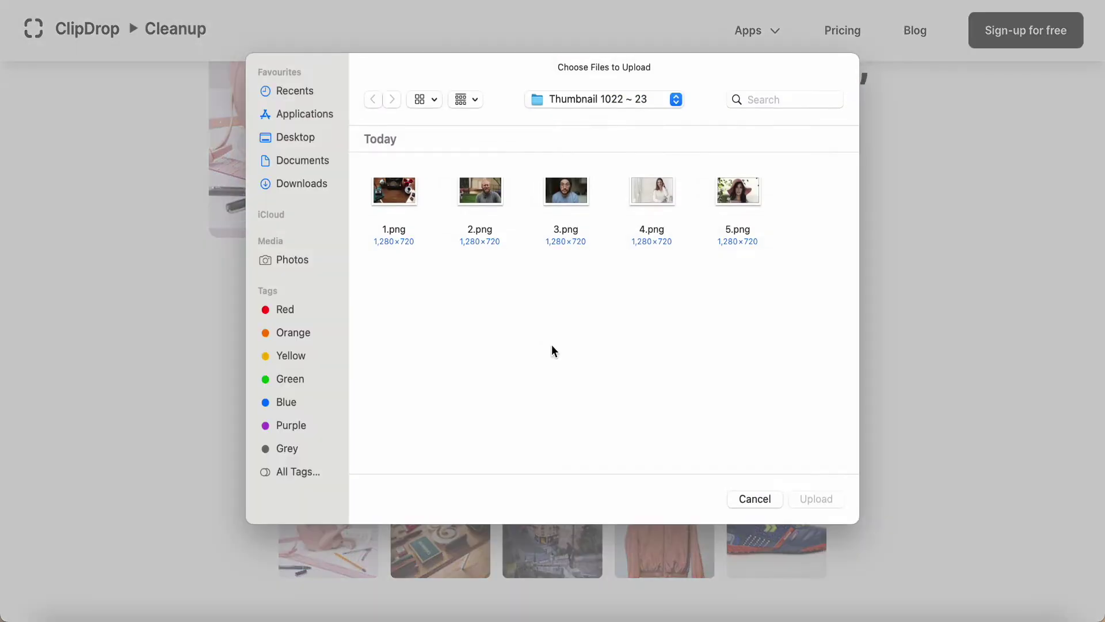
pyautogui.click(742, 197)
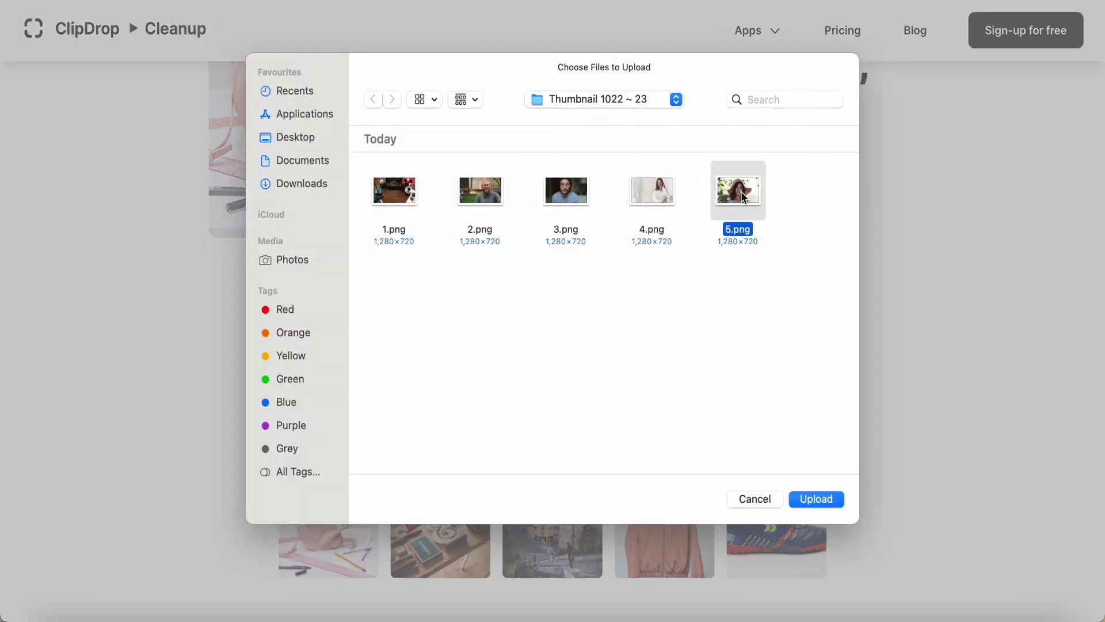
pyautogui.click(815, 500)
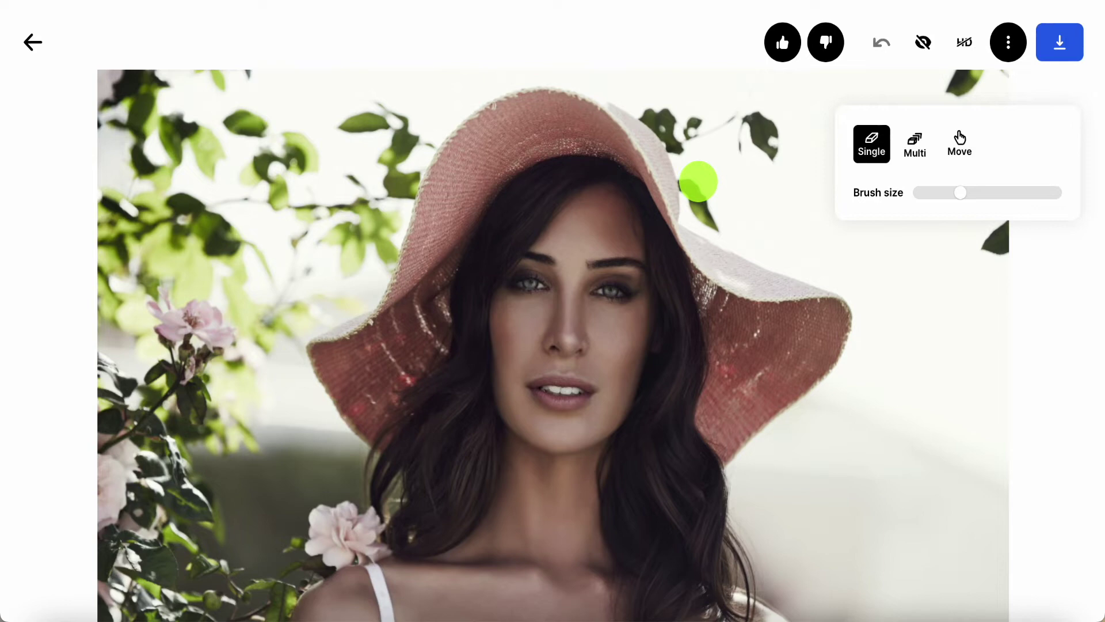
# - Erase the leaf beside the brim of the pink hat, dismiss the notice and leave the Cleanup editor
pyautogui.moveTo(698, 178)
pyautogui.mouseDown()
pyautogui.moveTo(700, 210)
pyautogui.moveTo(723, 227)
pyautogui.mouseUp()
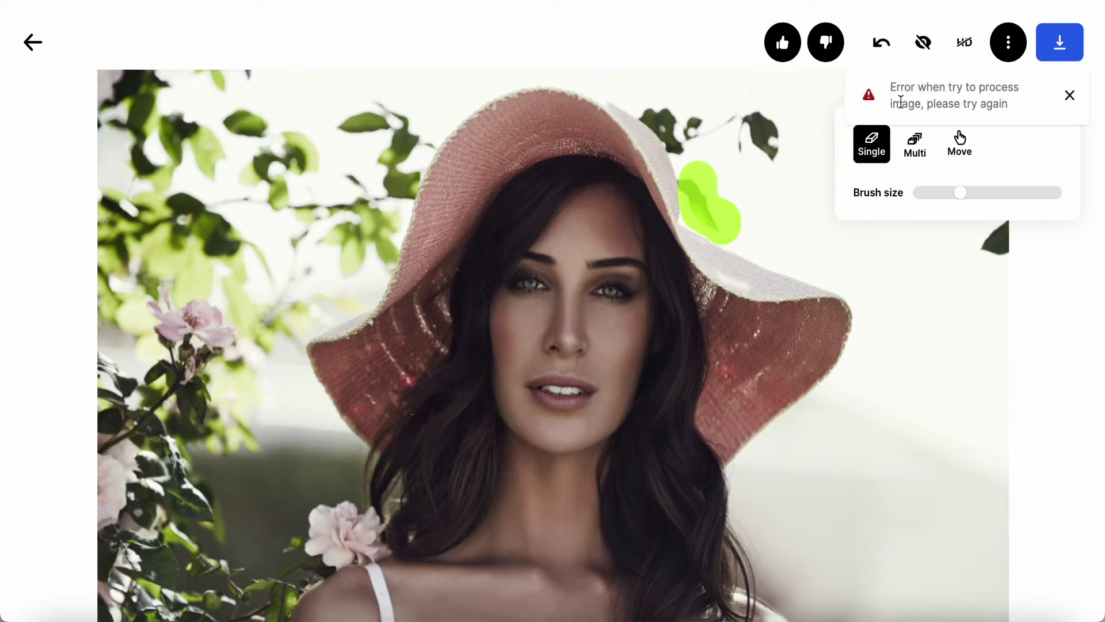
pyautogui.click(1069, 96)
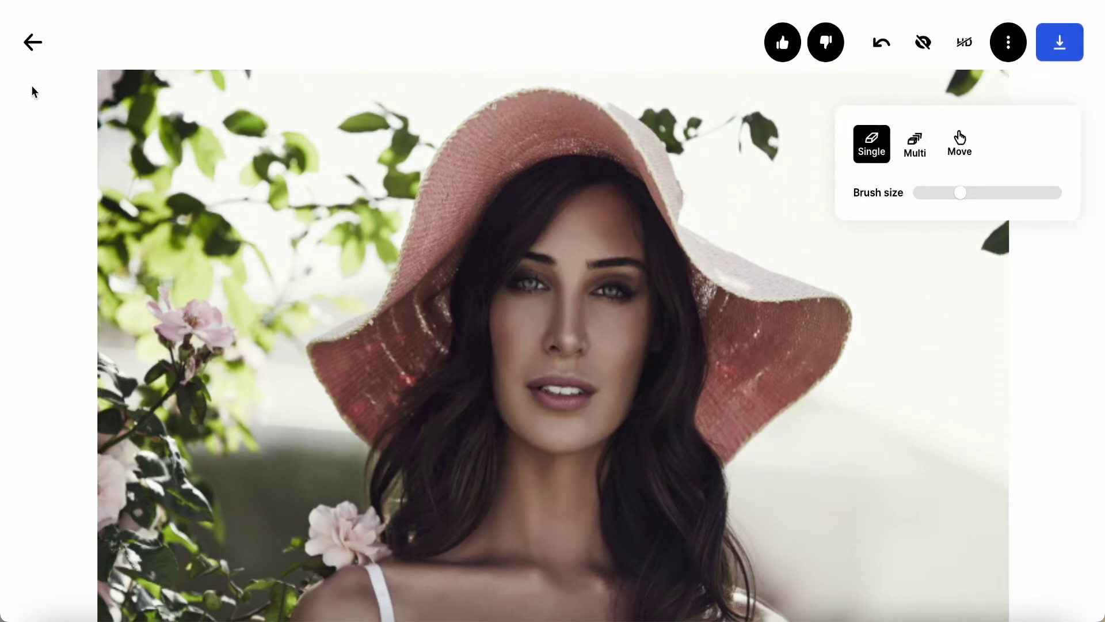
pyautogui.click(31, 42)
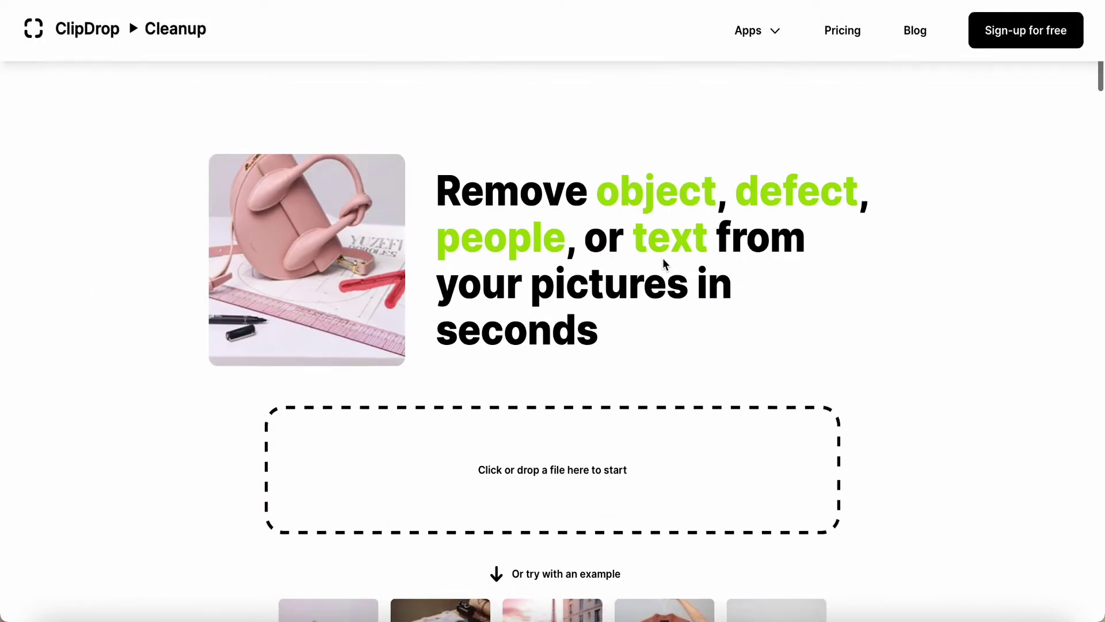
# - Switch to the Remove Background tool and upload 5_clipdrop-cleanup.png from the Downloads folder
pyautogui.click(774, 34)
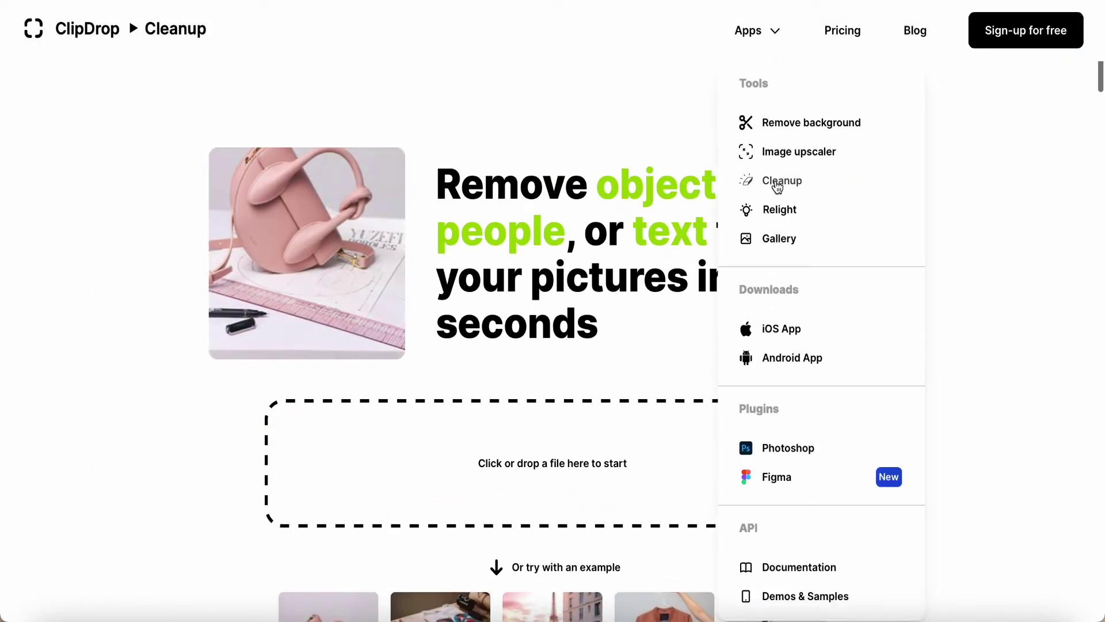
pyautogui.click(782, 123)
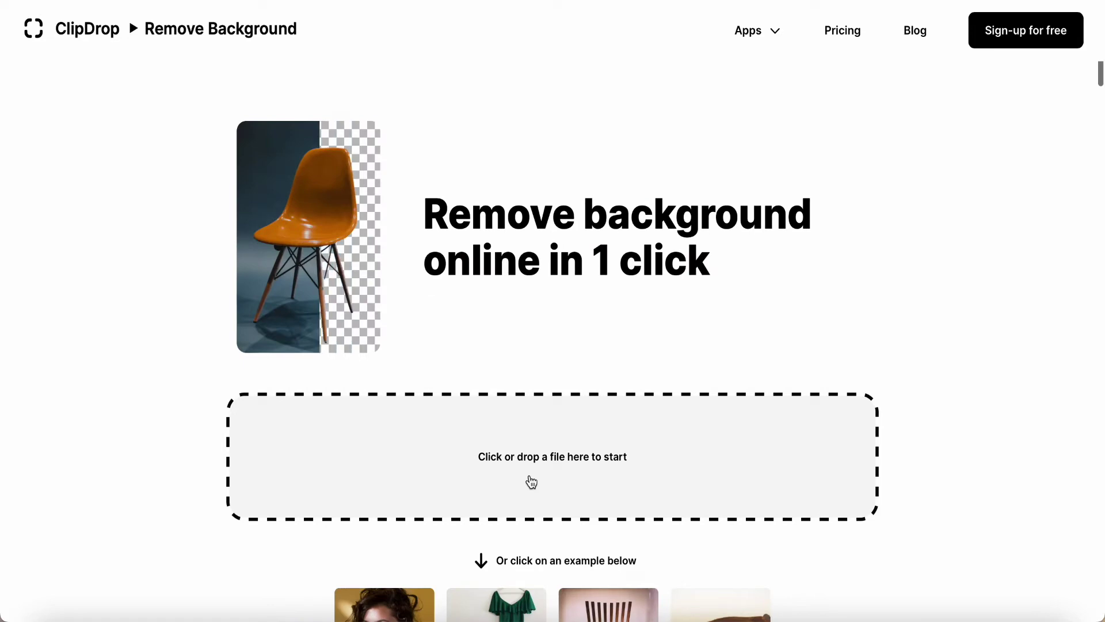
pyautogui.click(528, 481)
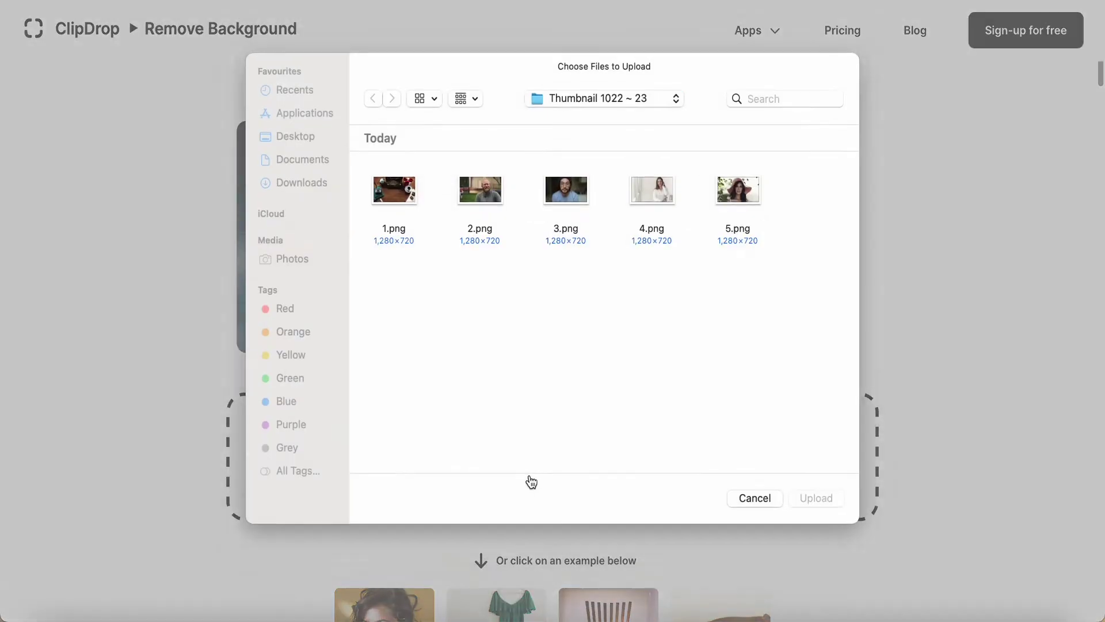
pyautogui.click(305, 184)
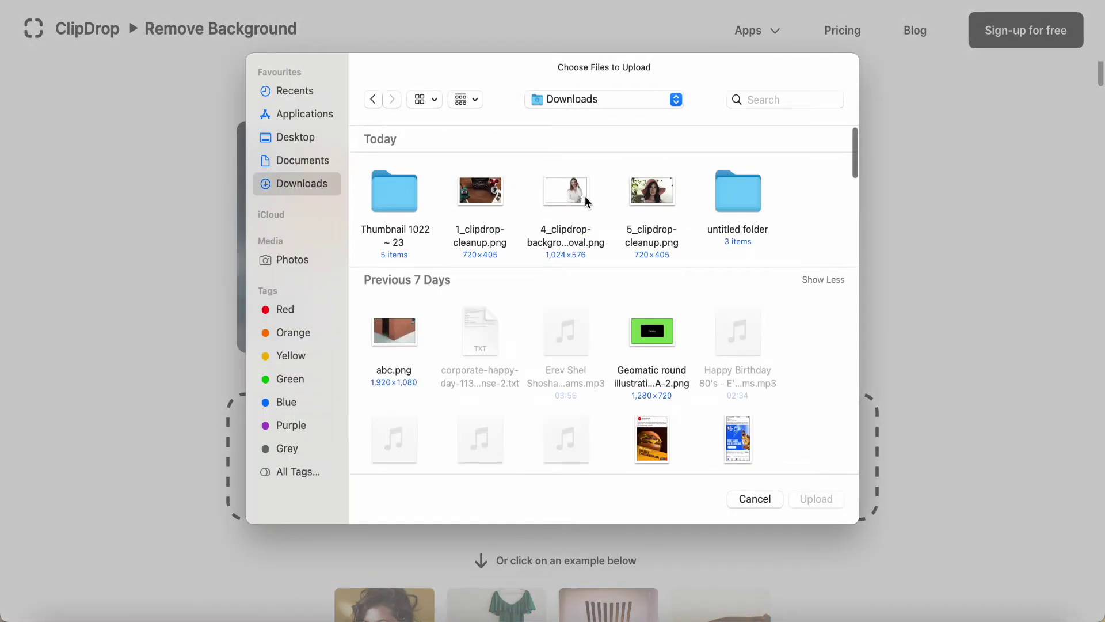
pyautogui.click(656, 193)
pyautogui.click(804, 503)
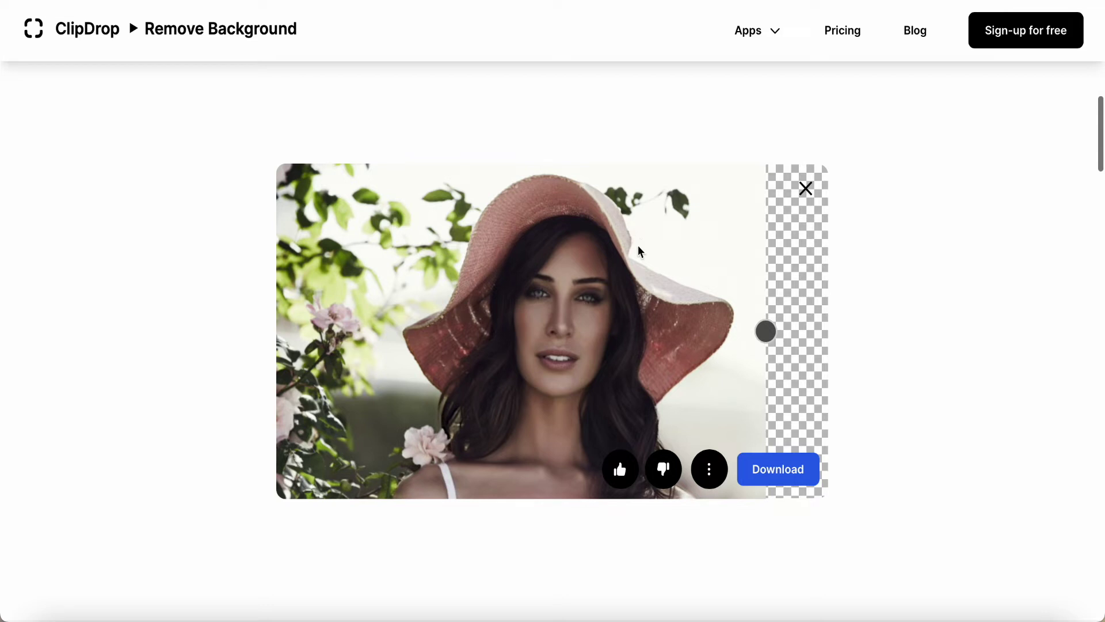
# - Reveal the full cutout of the woman from the cleaned-up photo and download it
pyautogui.moveTo(766, 337); pyautogui.dragTo(273, 327)
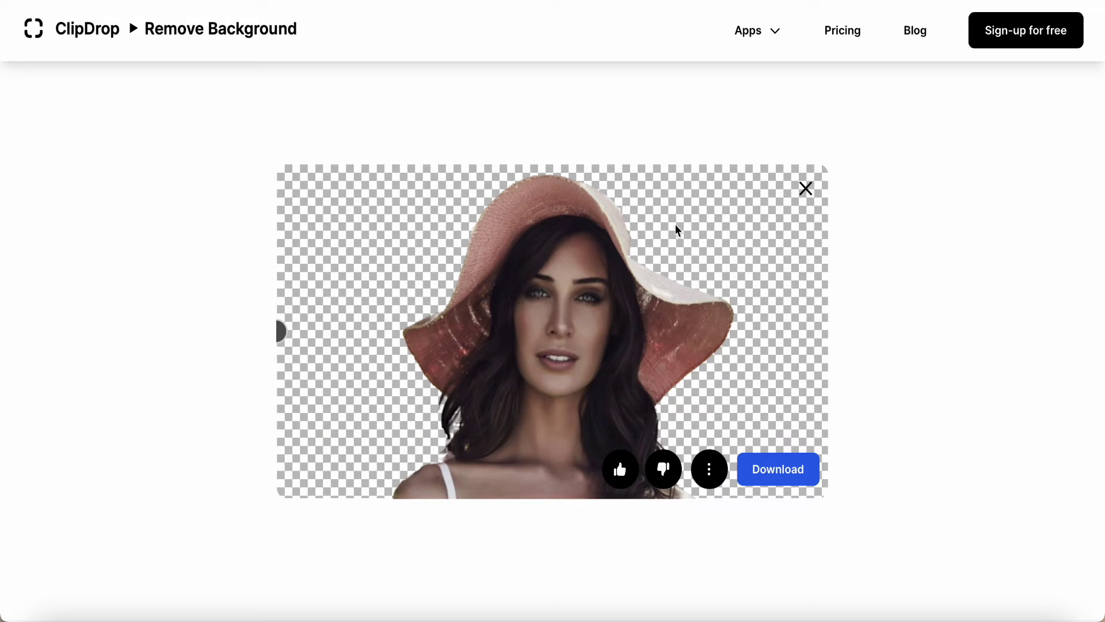
pyautogui.click(778, 468)
# - Switch to the Image Upscaler and upload BaristaINthai.jpg from the untitled folder in Downloads
pyautogui.click(781, 32)
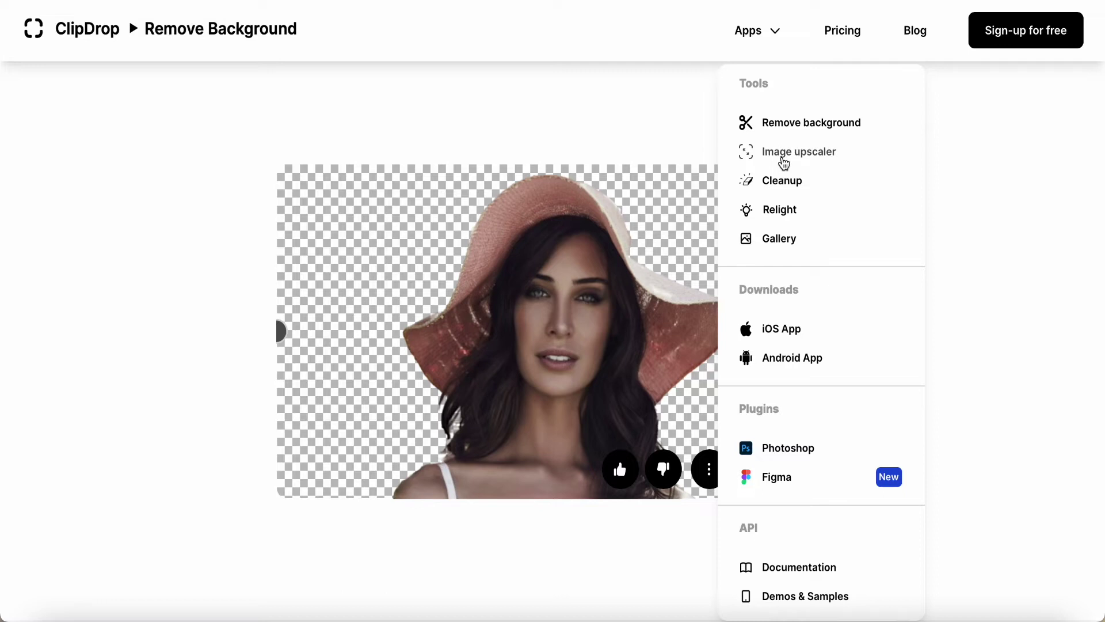
pyautogui.click(783, 160)
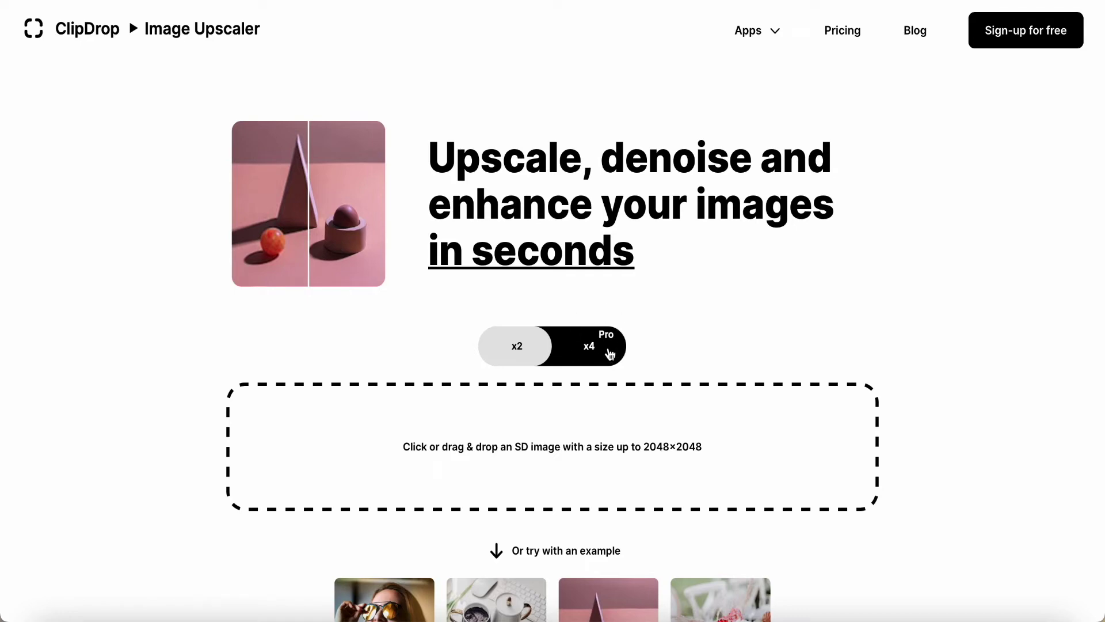
pyautogui.scroll(-5, 592, 409)
pyautogui.scroll(1, 592, 410)
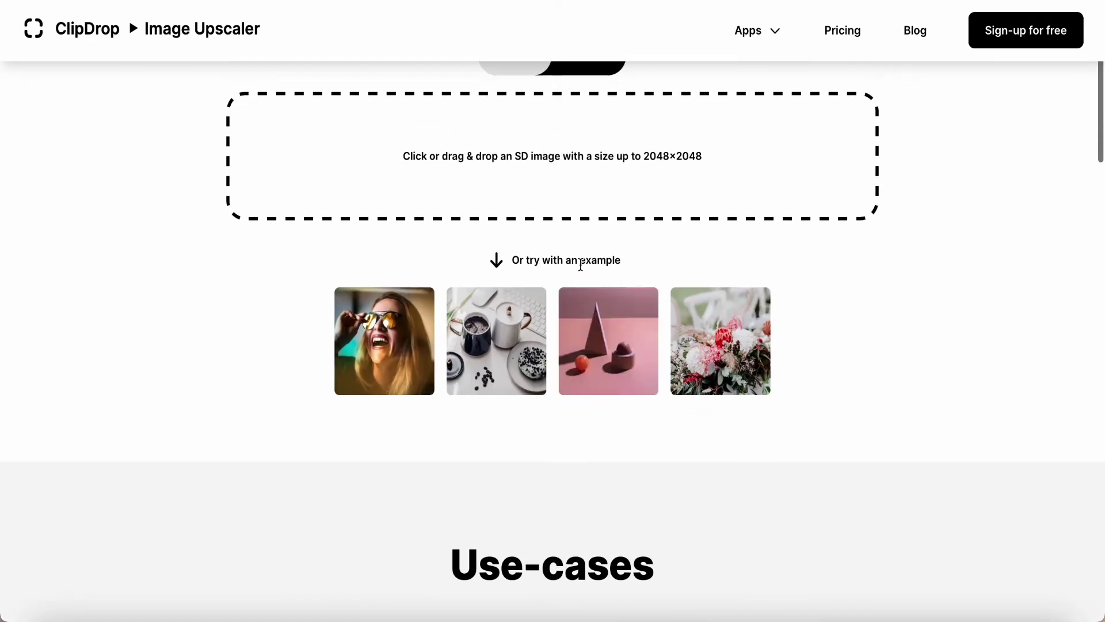
pyautogui.click(555, 177)
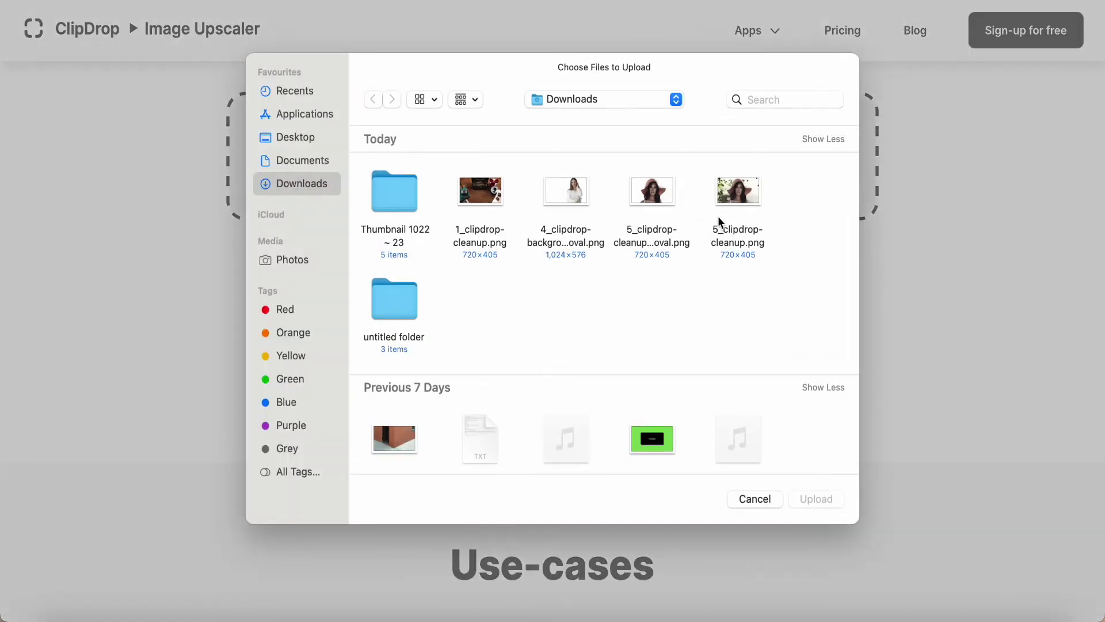
pyautogui.doubleClick(386, 301)
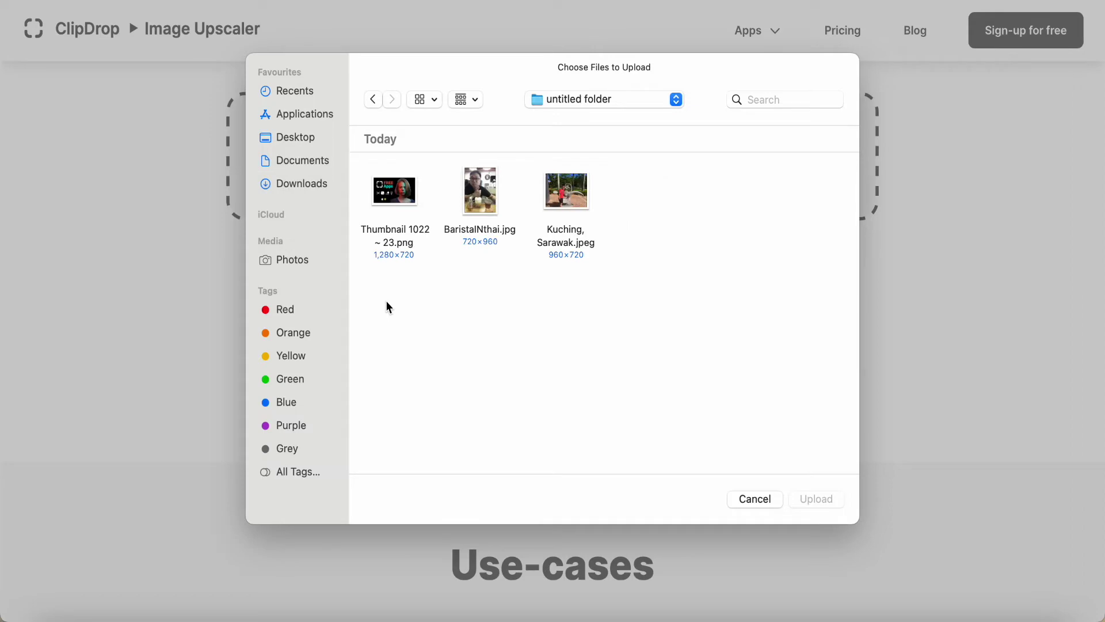
pyautogui.doubleClick(480, 195)
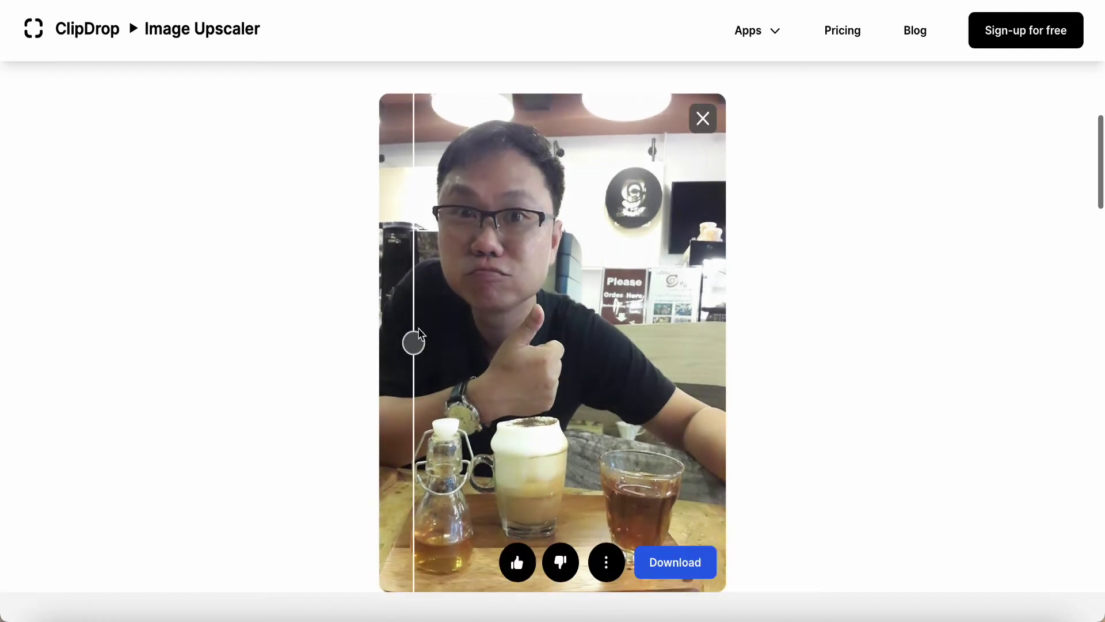
# - Compare the upscaled café photo with its original by shifting the comparison divider across the man's face
pyautogui.moveTo(412, 344); pyautogui.dragTo(490, 343)
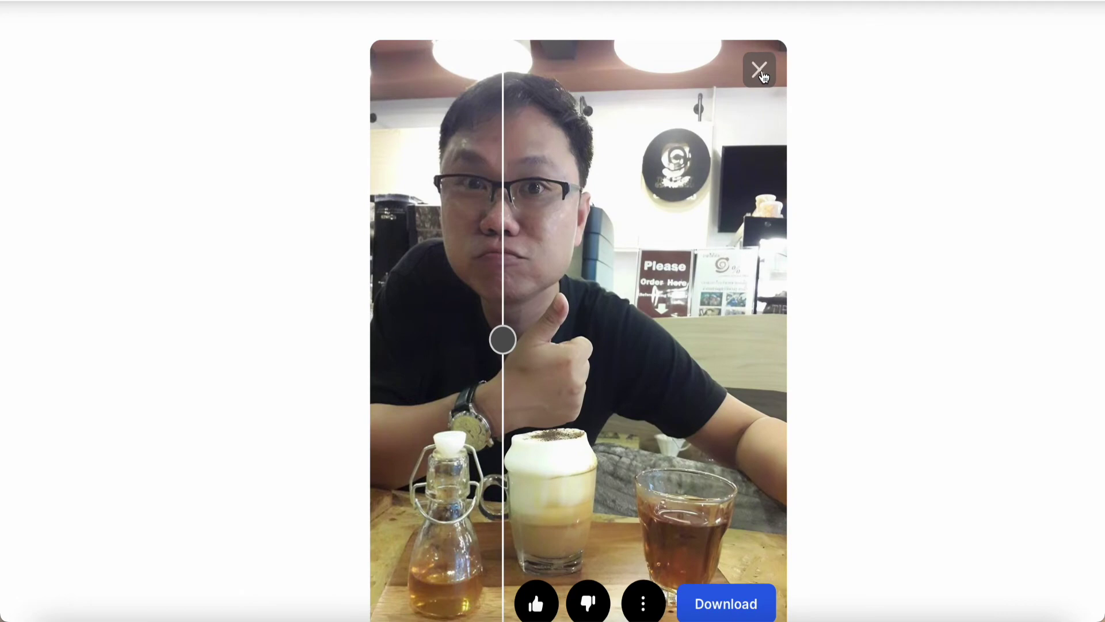
pyautogui.click(759, 71)
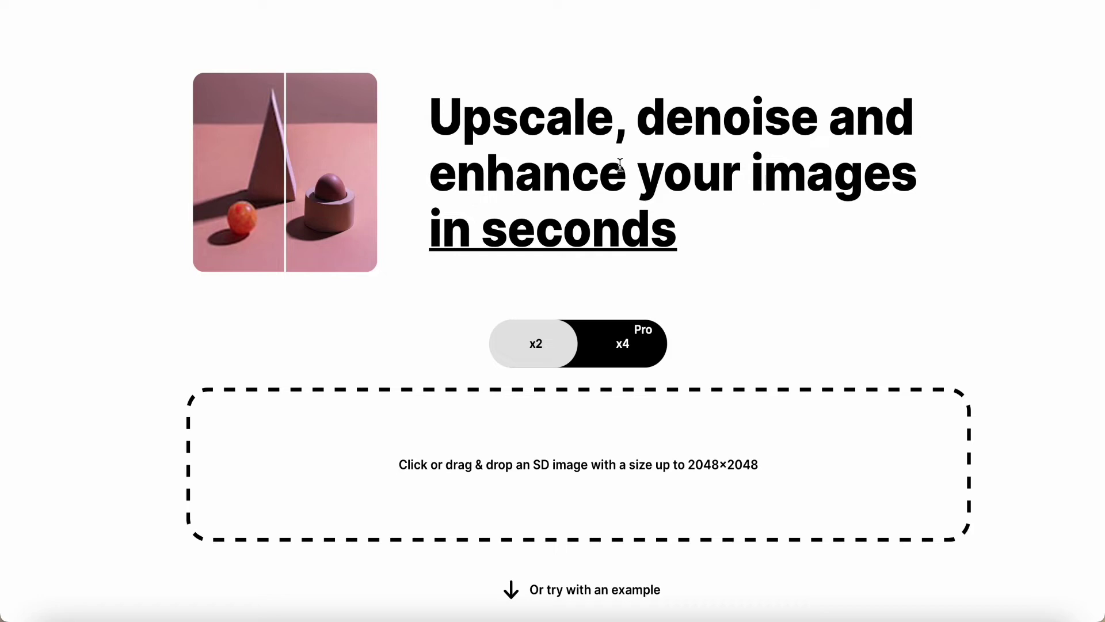
pyautogui.scroll(-10, 750, 305)
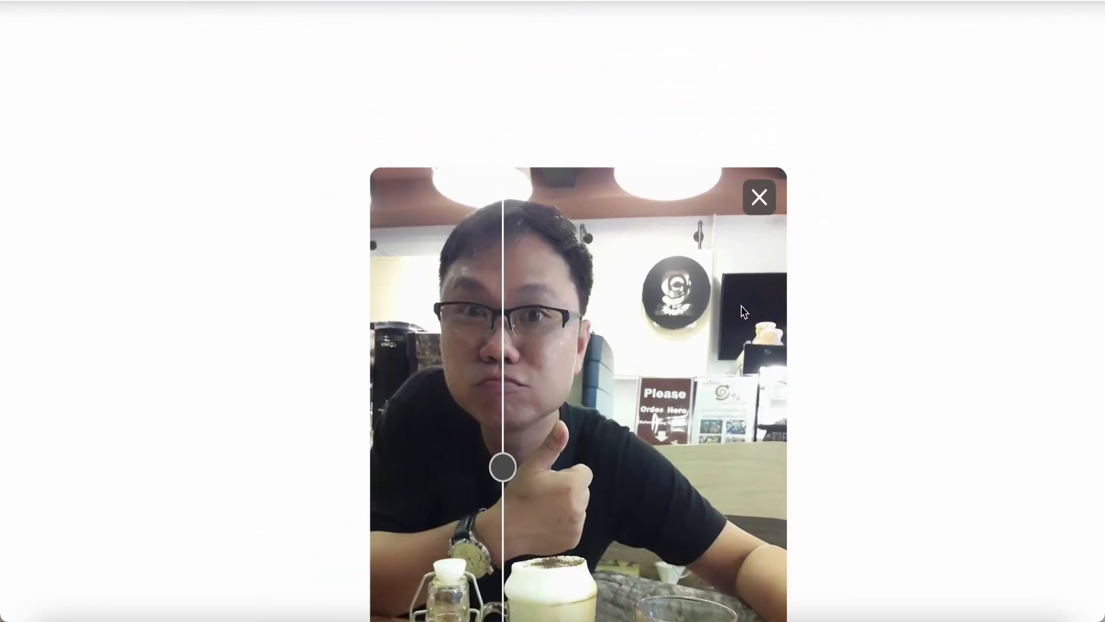
pyautogui.scroll(10, 866, 376)
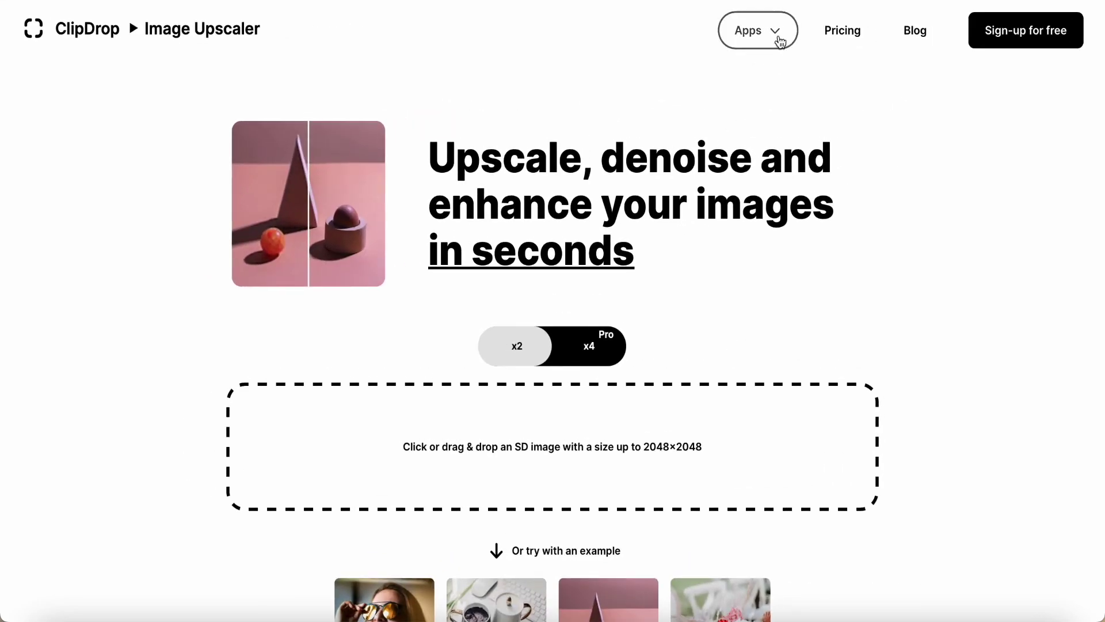
pyautogui.click(778, 33)
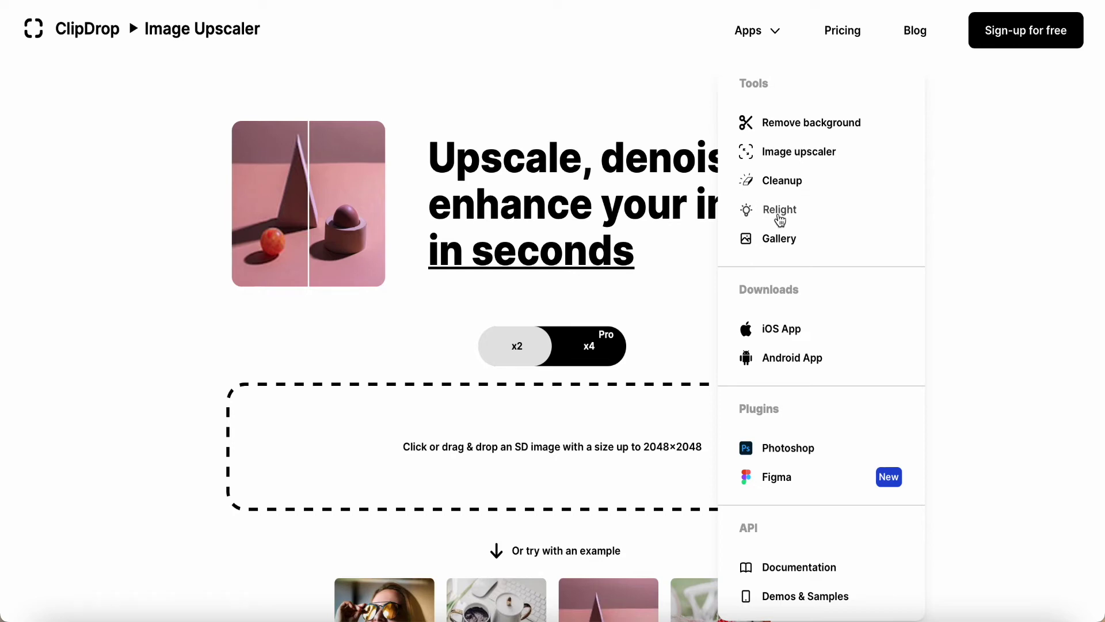
pyautogui.scroll(-9, 664, 298)
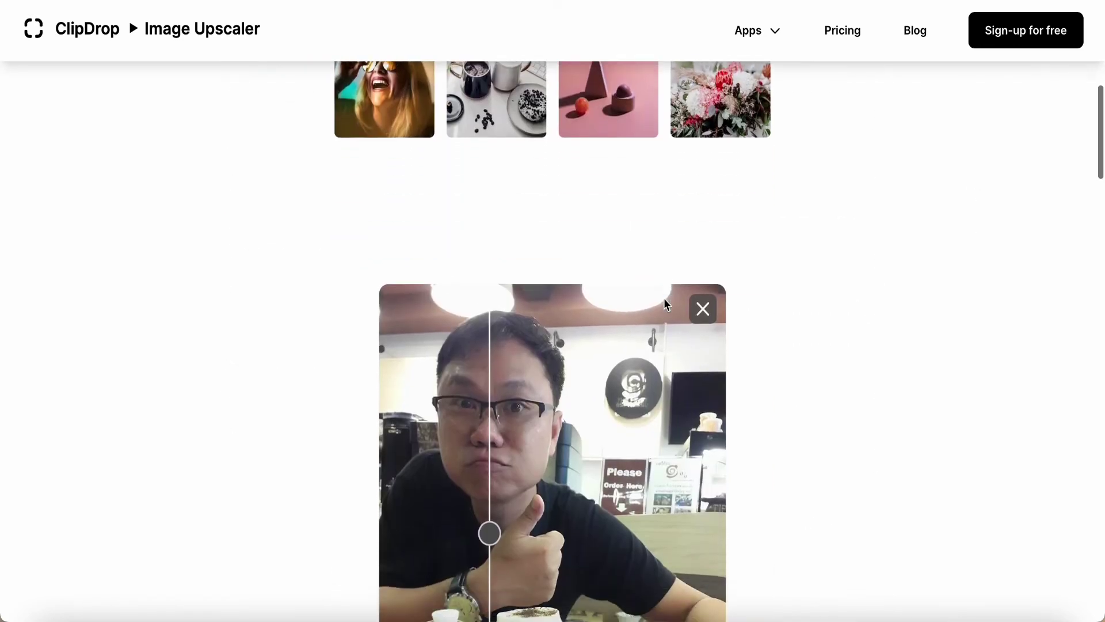
pyautogui.scroll(-3, 664, 304)
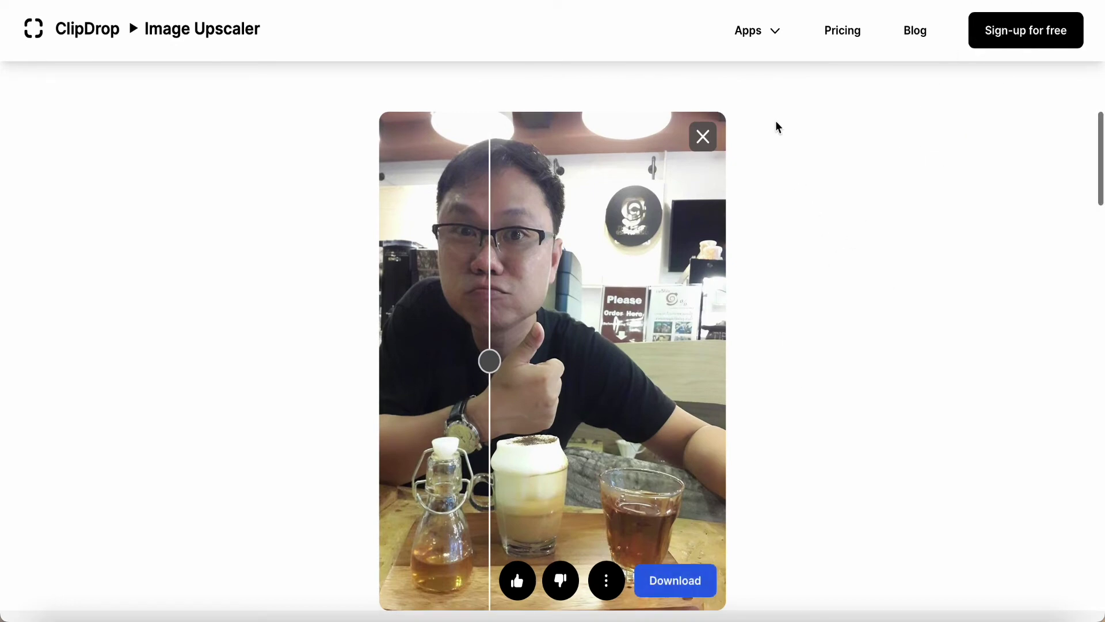
# - Switch to the Relight tool and upload BaristaINthai_clipdrop-enhance.jpg from Downloads, continuing with the downscaled SD version
pyautogui.click(771, 30)
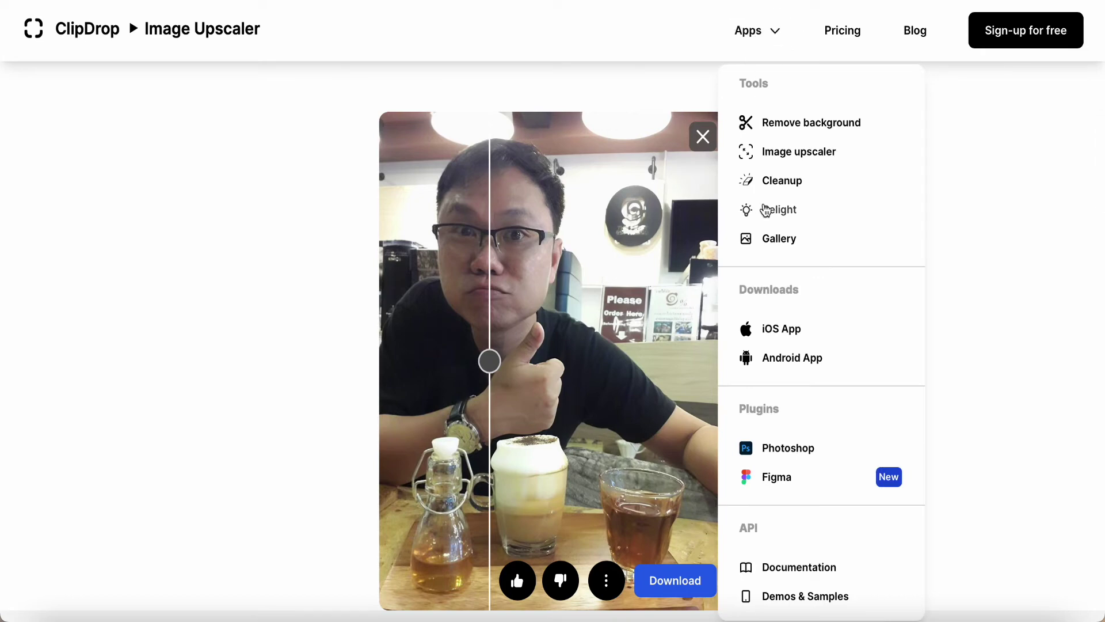
pyautogui.click(775, 209)
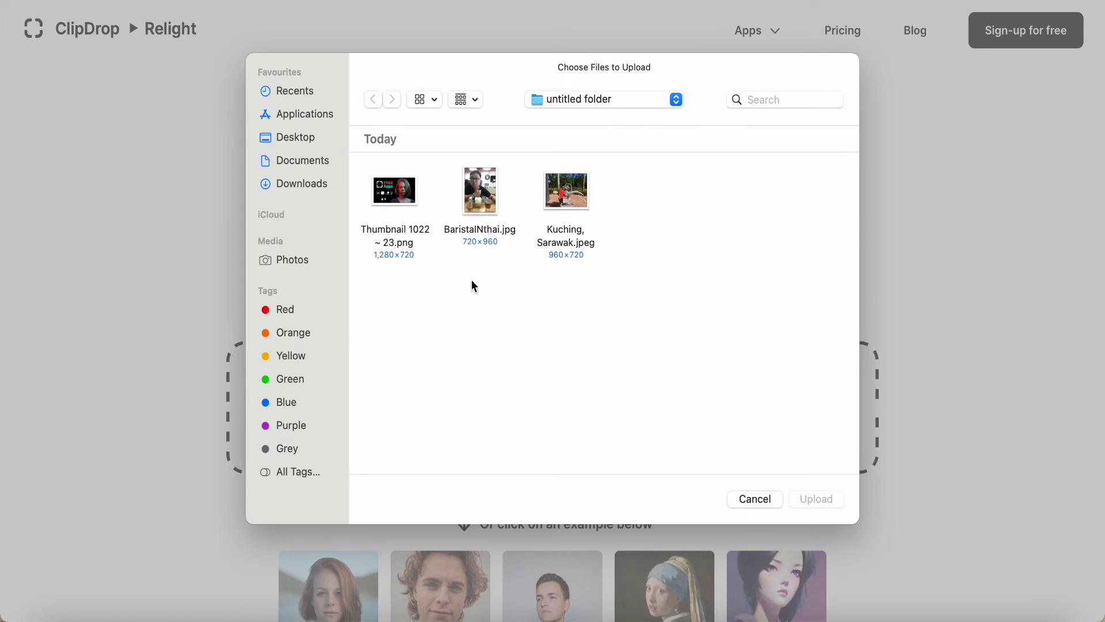
pyautogui.click(316, 191)
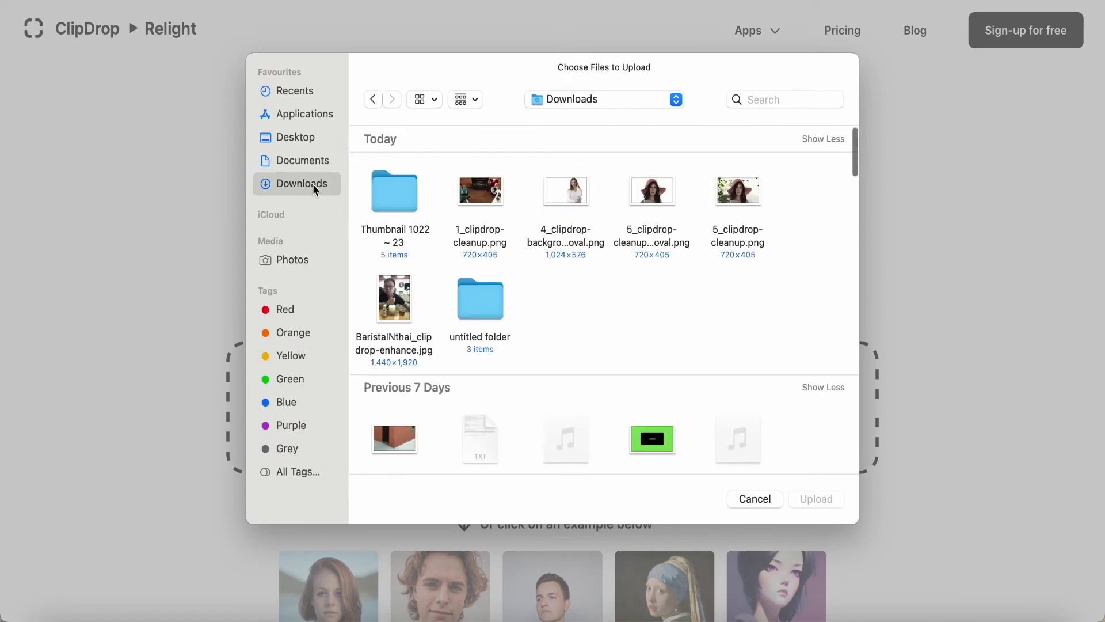
pyautogui.click(397, 311)
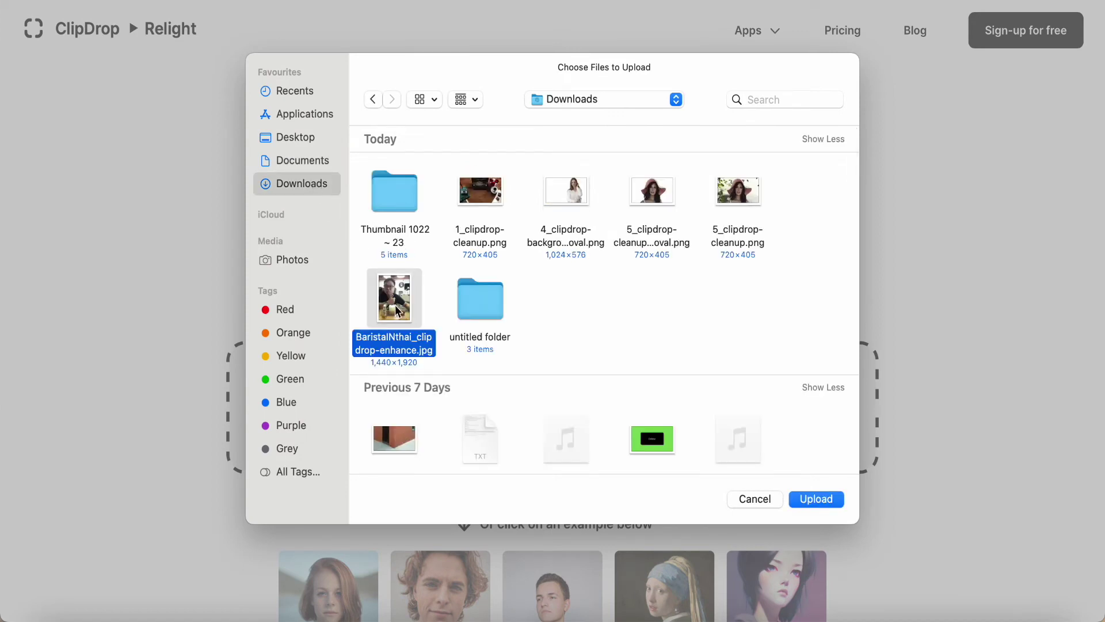
pyautogui.click(816, 498)
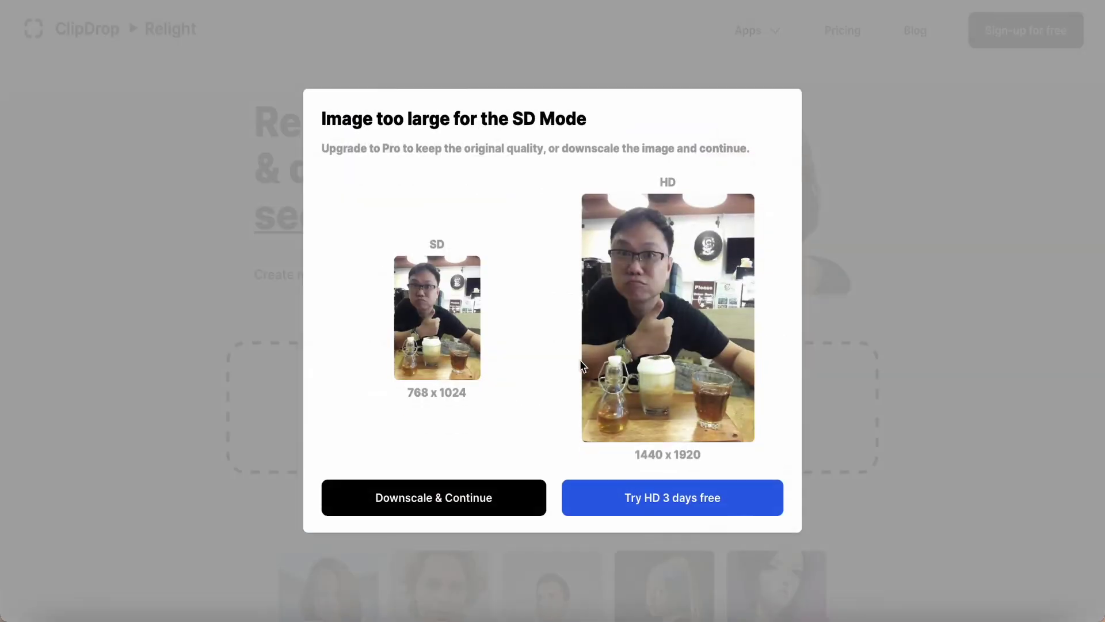
pyautogui.click(436, 498)
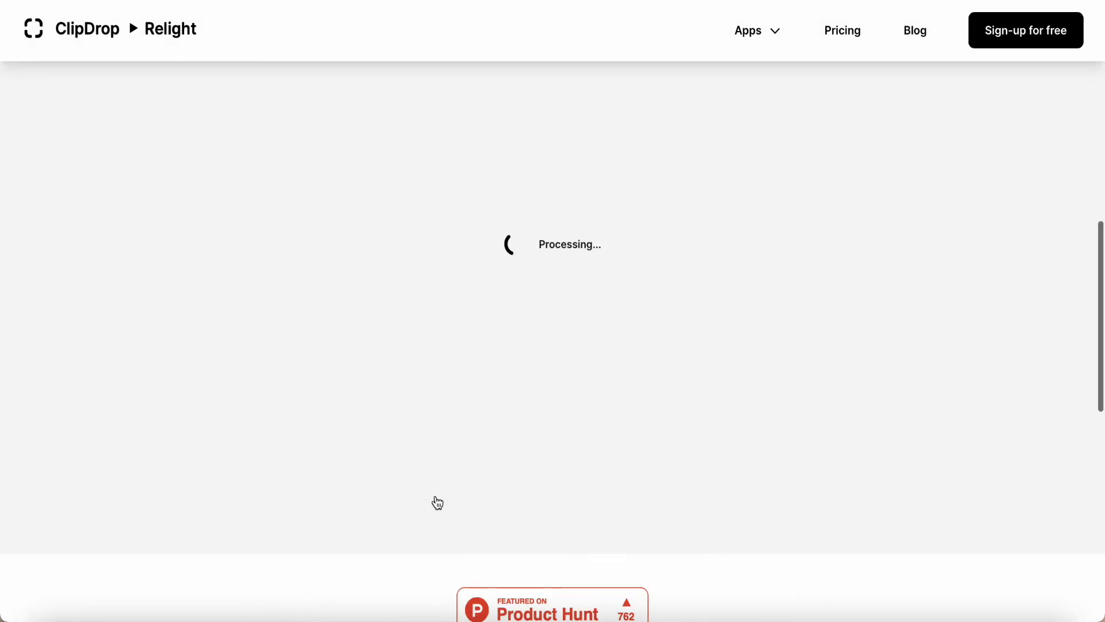
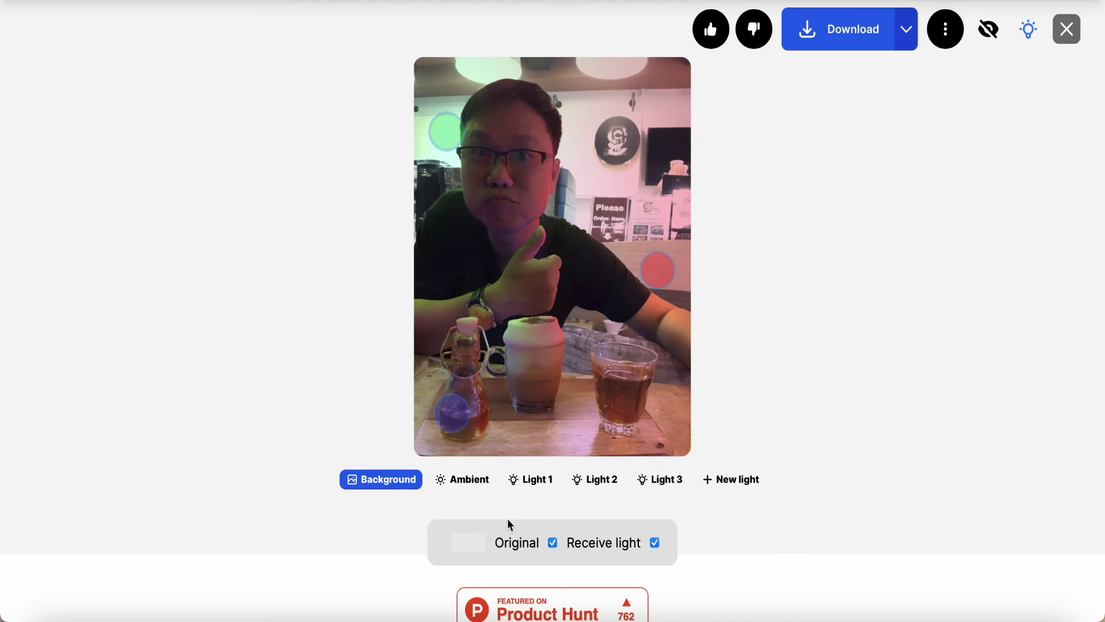
# - Raise the intensity of the pink ambient light slightly to brighten the café photo
pyautogui.click(472, 487)
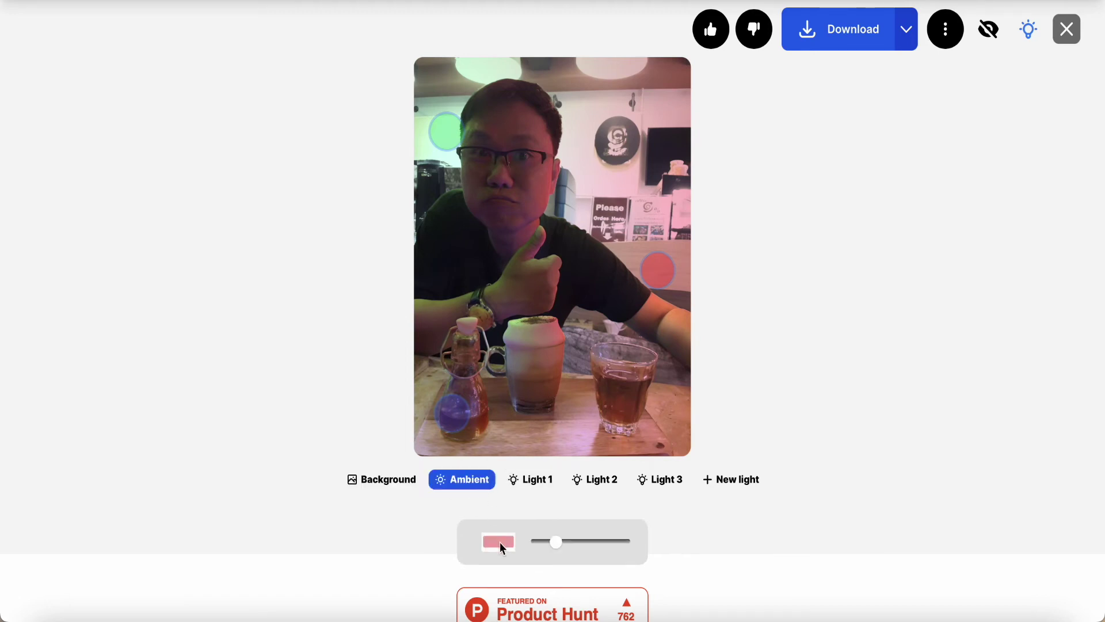
pyautogui.moveTo(555, 544)
pyautogui.mouseDown()
pyautogui.moveTo(636, 539)
pyautogui.moveTo(569, 543)
pyautogui.mouseUp()
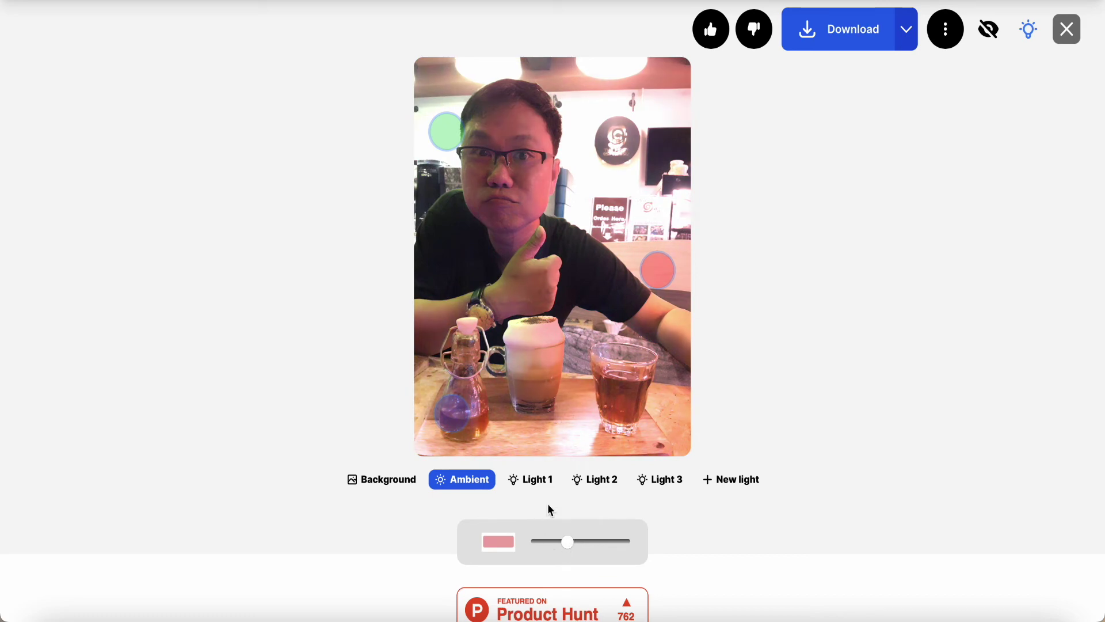
# - Raise the green Light 1 to maximum intensity and increase its distance slightly
pyautogui.click(532, 486)
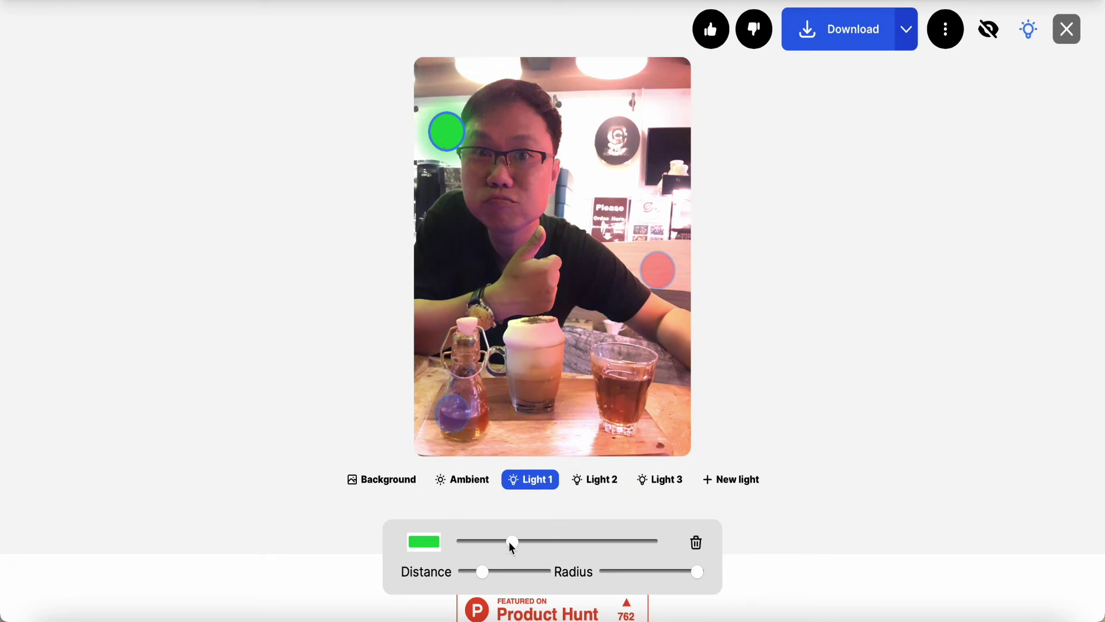
pyautogui.moveTo(512, 543); pyautogui.dragTo(671, 545)
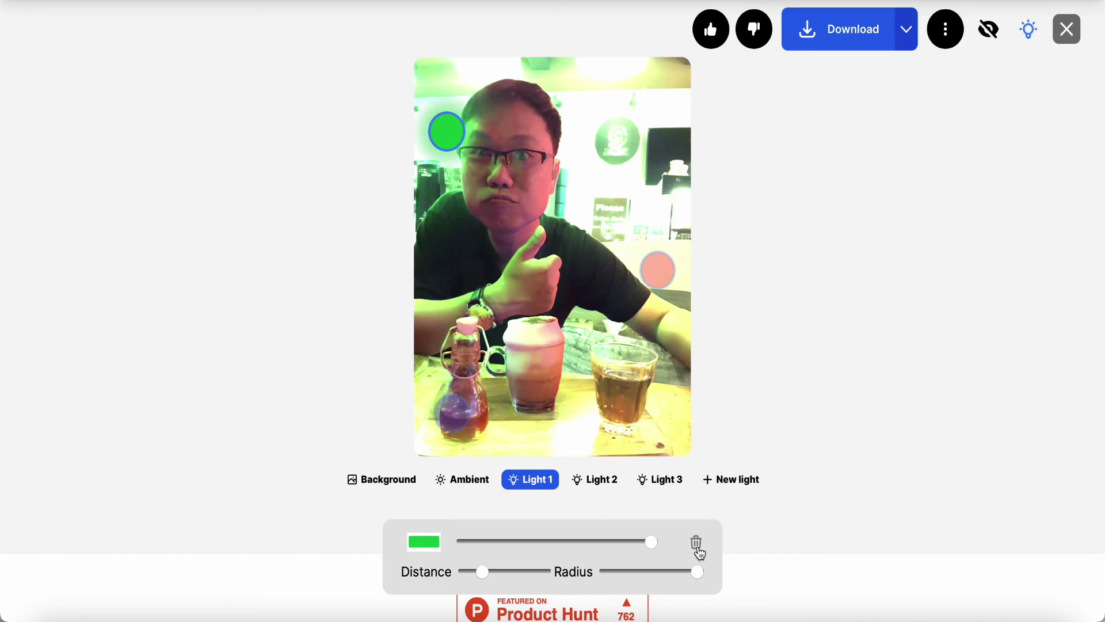
pyautogui.scroll(-1, 489, 491)
pyautogui.scroll(1, 492, 518)
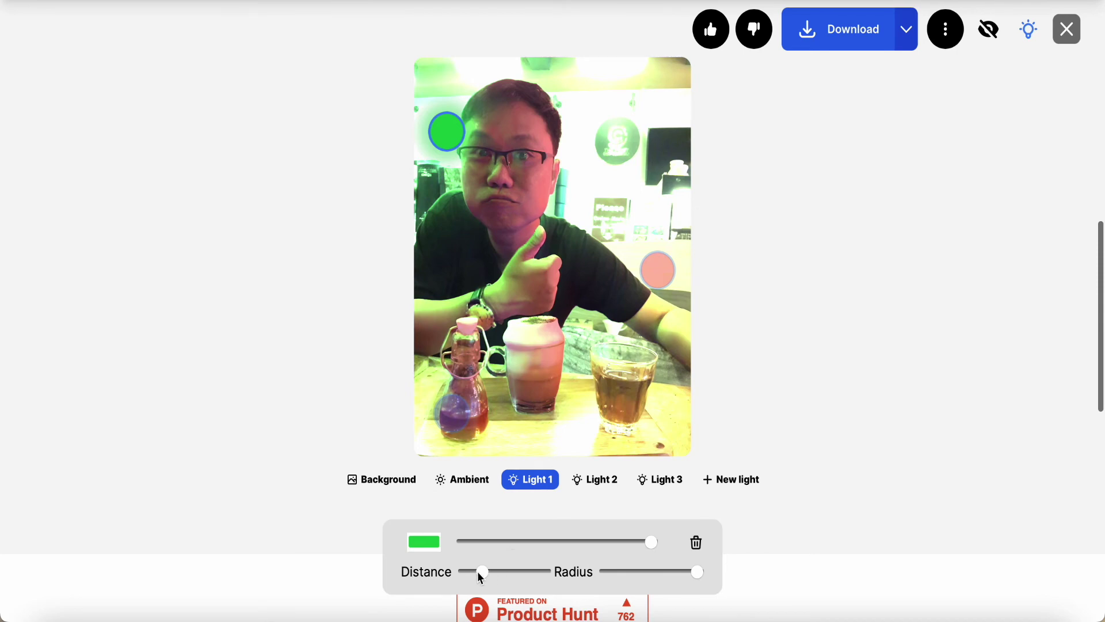
pyautogui.moveTo(481, 573)
pyautogui.mouseDown()
pyautogui.moveTo(545, 571)
pyautogui.moveTo(485, 571)
pyautogui.mouseUp()
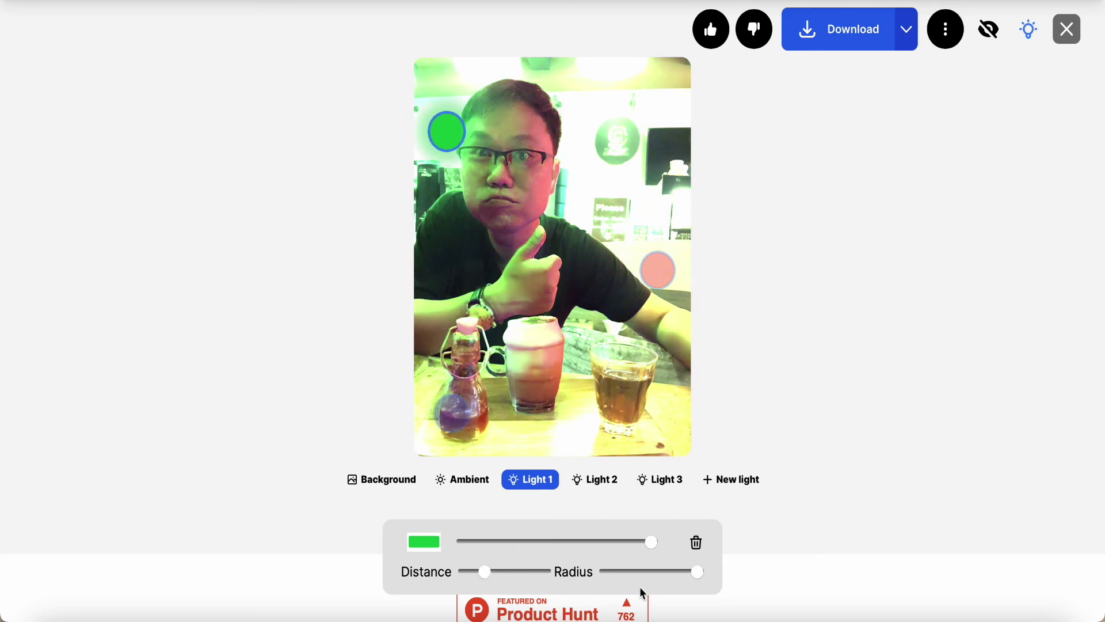
# - Reduce the radius of the green Light 1, and raise the blue Light 2 and red Light 3 to maximum intensity
pyautogui.moveTo(698, 571); pyautogui.dragTo(665, 573)
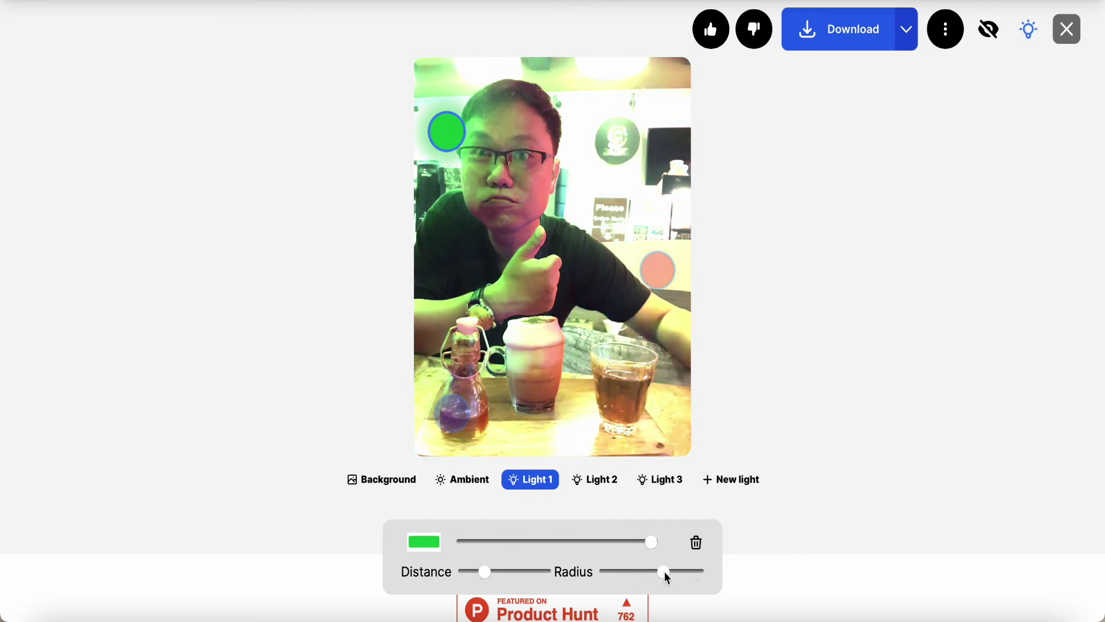
pyautogui.click(593, 484)
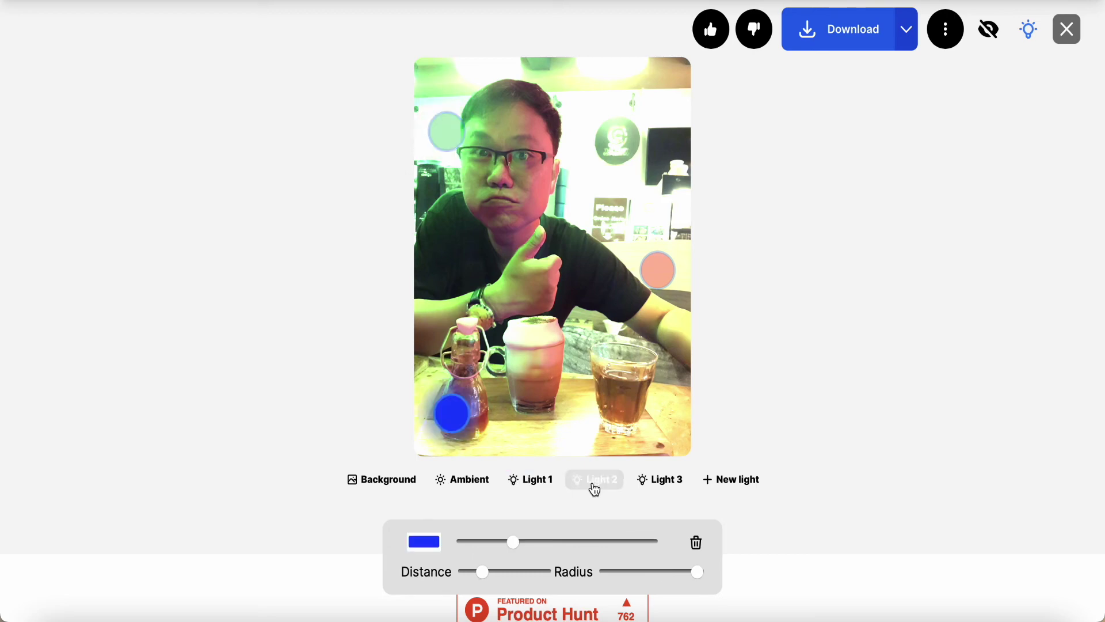
pyautogui.moveTo(512, 544); pyautogui.dragTo(667, 544)
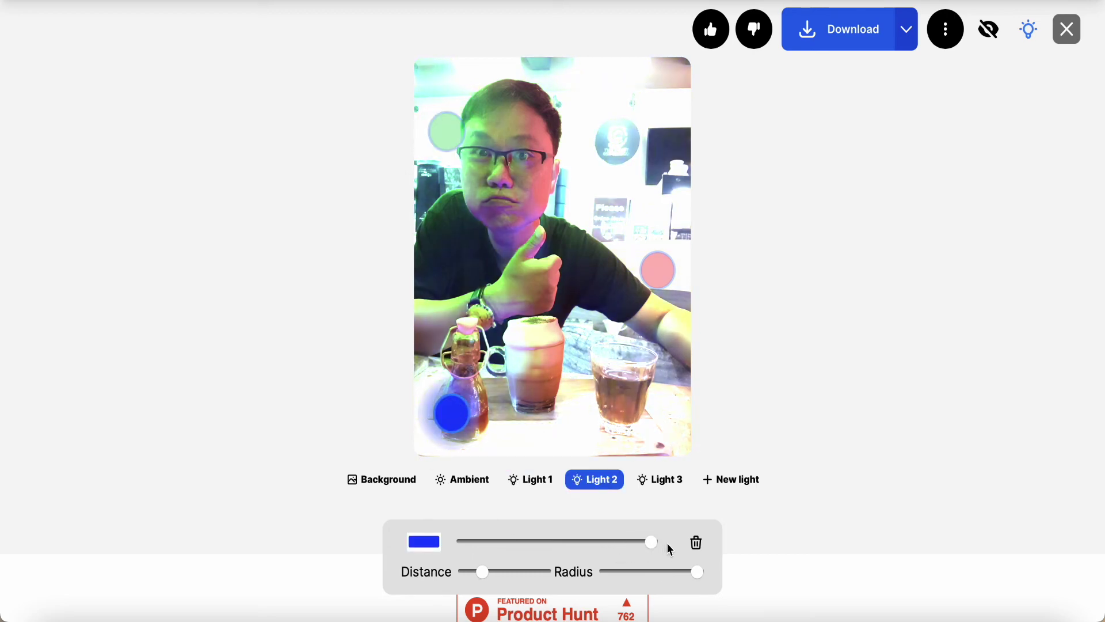
pyautogui.click(662, 486)
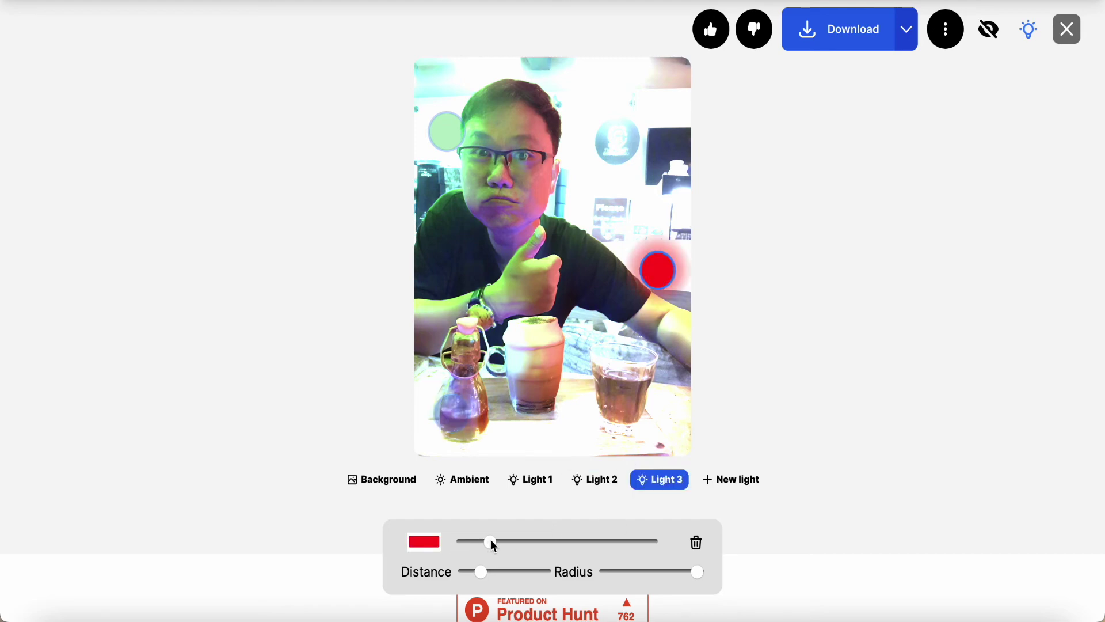
pyautogui.moveTo(490, 543); pyautogui.dragTo(651, 555)
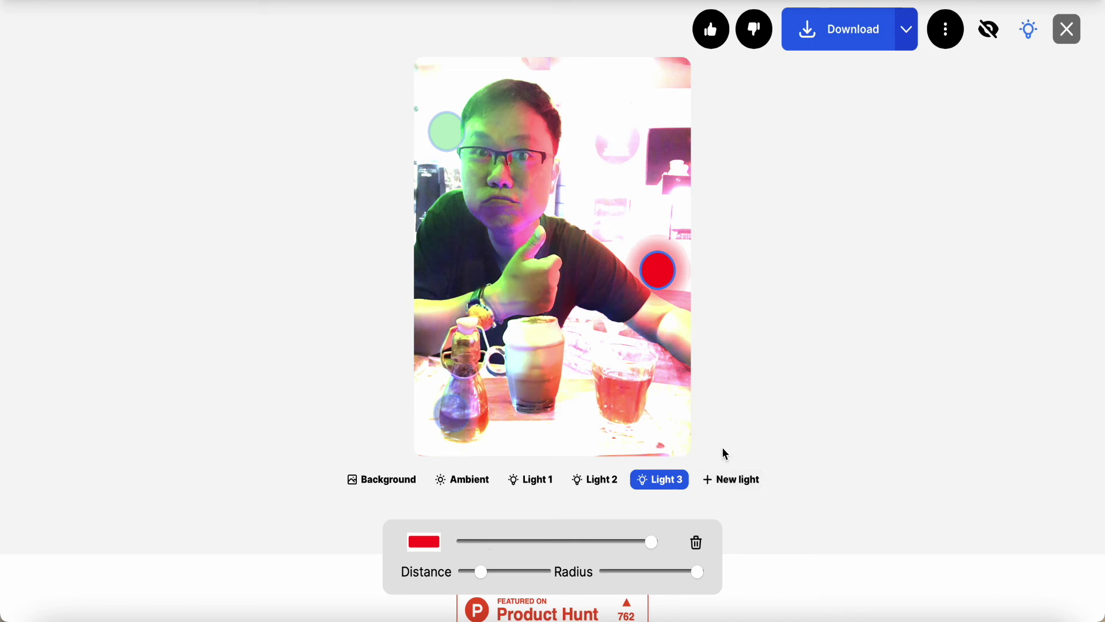
# - Try a new yellow Light 4 on the wall beside the man's head at slightly higher intensity, and delete it
pyautogui.click(719, 483)
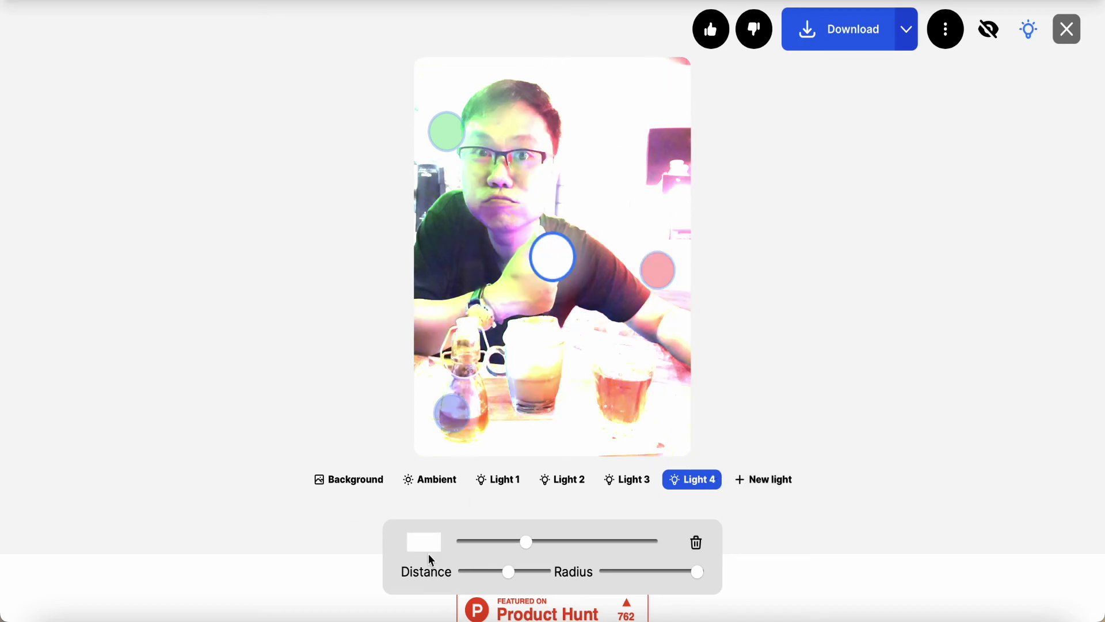
pyautogui.click(424, 541)
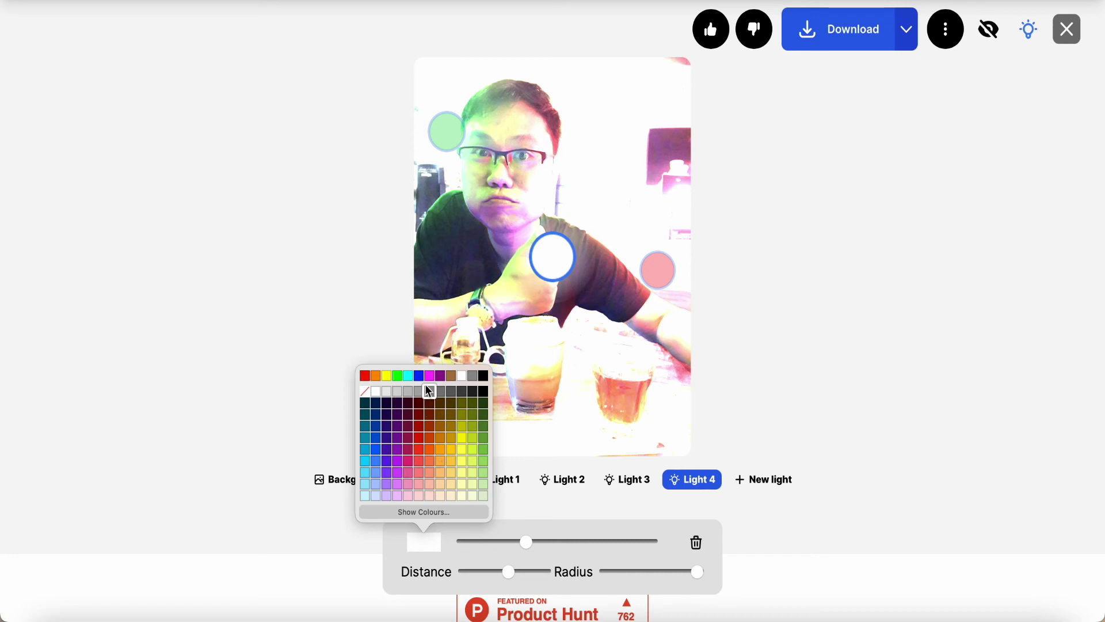
pyautogui.click(388, 376)
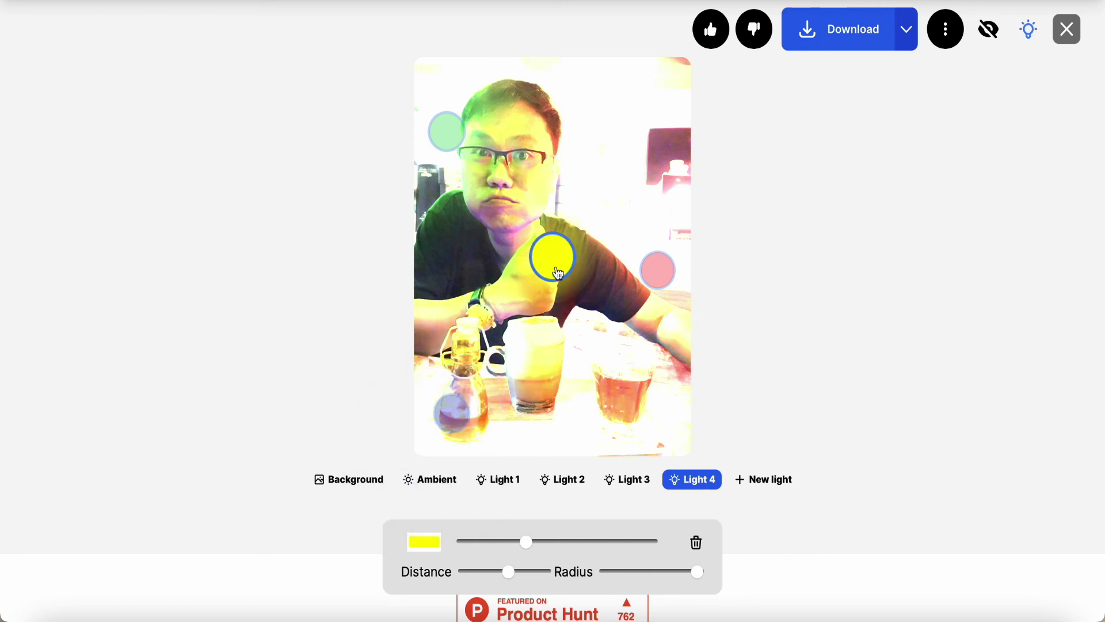
pyautogui.moveTo(558, 251); pyautogui.dragTo(620, 142)
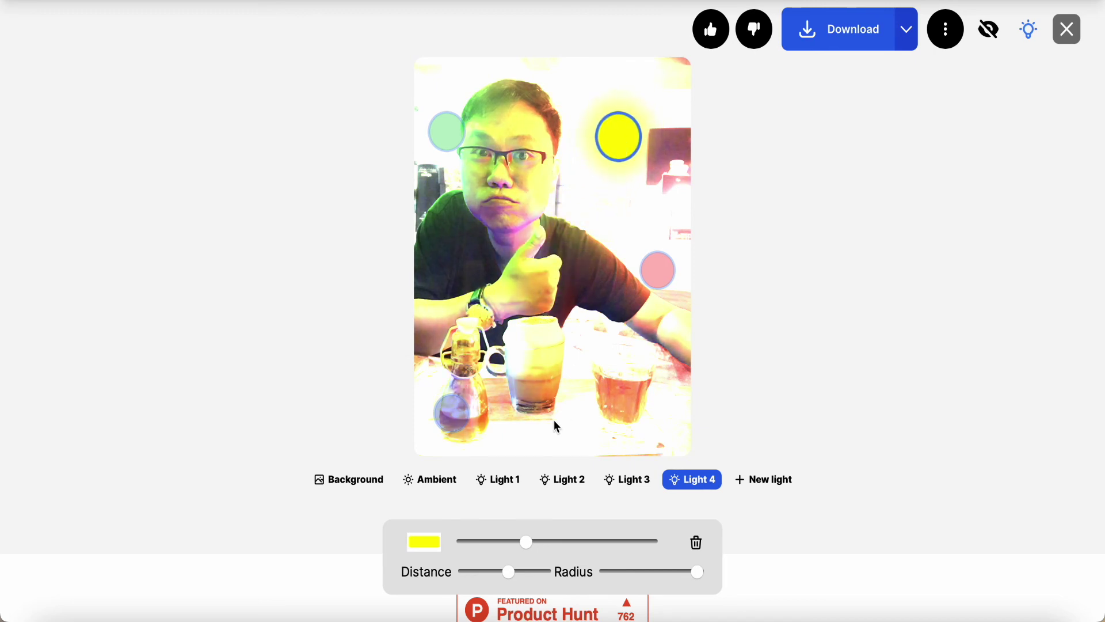
pyautogui.moveTo(523, 541); pyautogui.dragTo(550, 536)
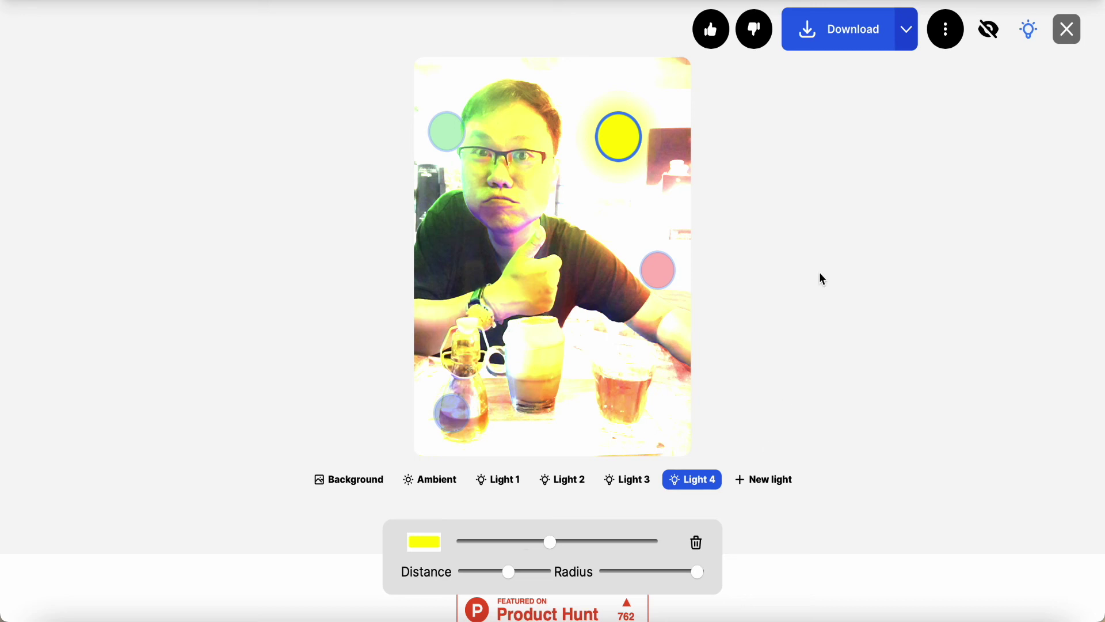
pyautogui.click(864, 43)
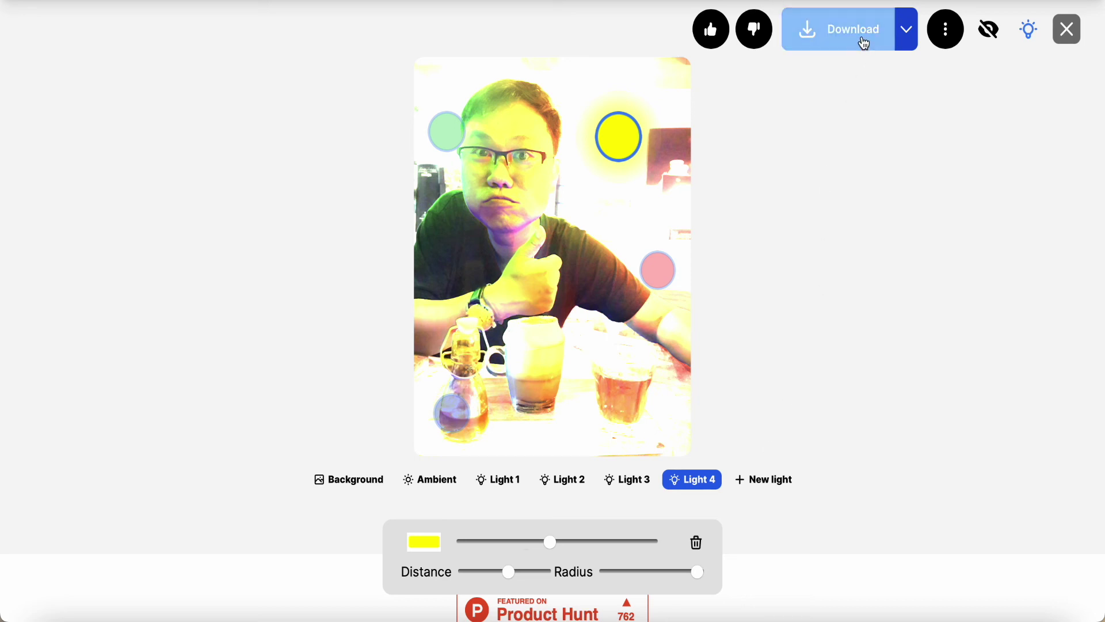
pyautogui.click(698, 546)
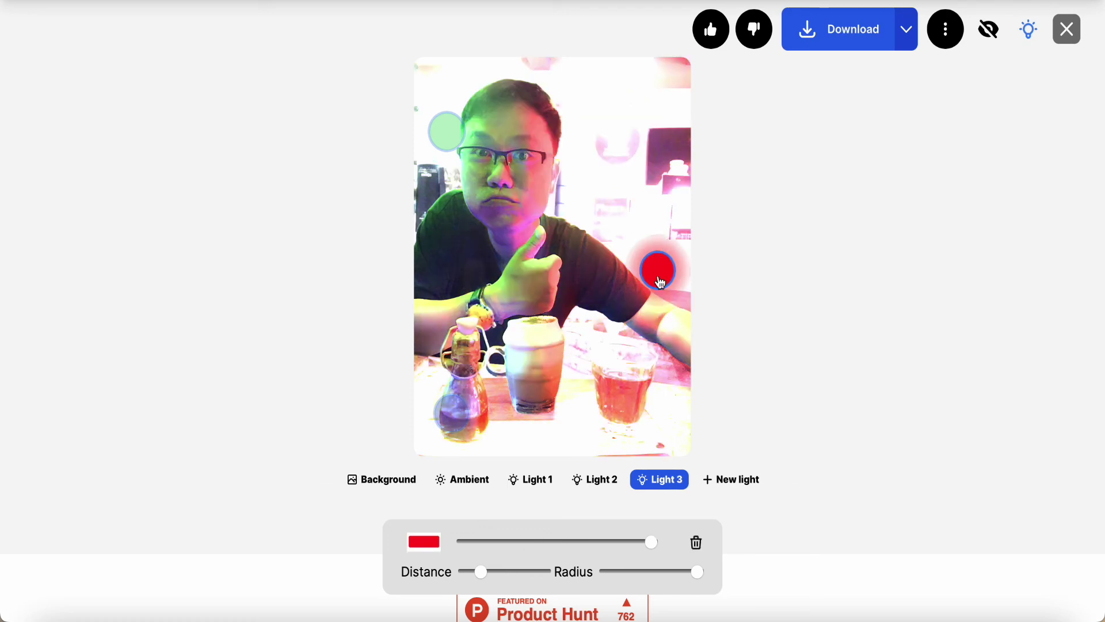
# - Move the red Light 3 up onto the wall beside the man's head and lower the ambient light's intensity
pyautogui.moveTo(658, 271); pyautogui.dragTo(617, 206)
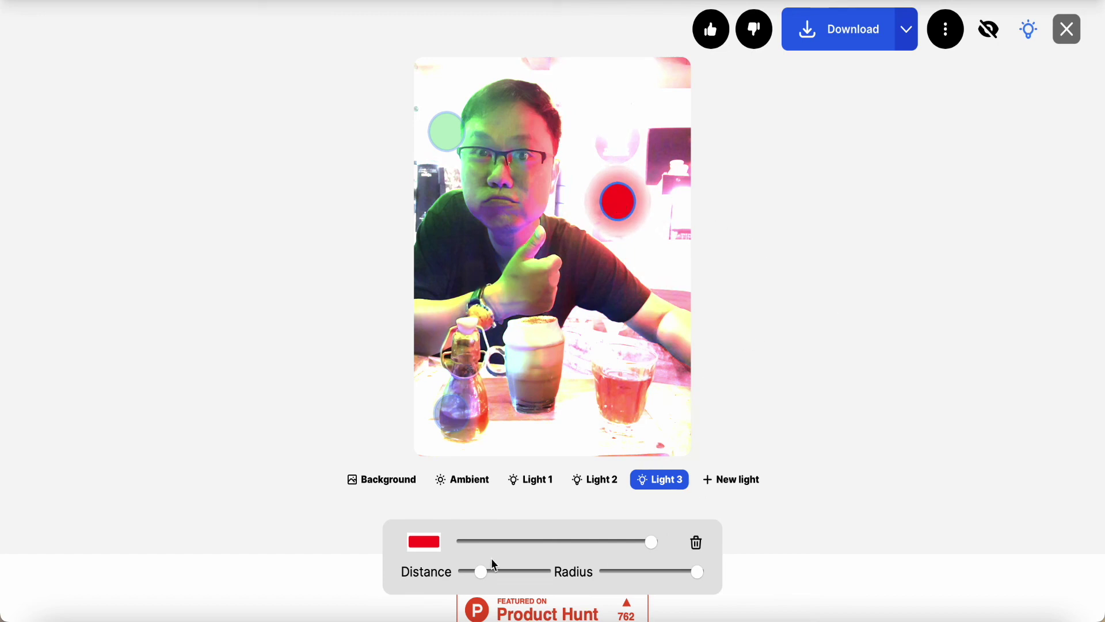
pyautogui.click(442, 483)
pyautogui.moveTo(564, 540)
pyautogui.mouseDown()
pyautogui.moveTo(648, 541)
pyautogui.moveTo(527, 543)
pyautogui.moveTo(548, 543)
pyautogui.mouseUp()
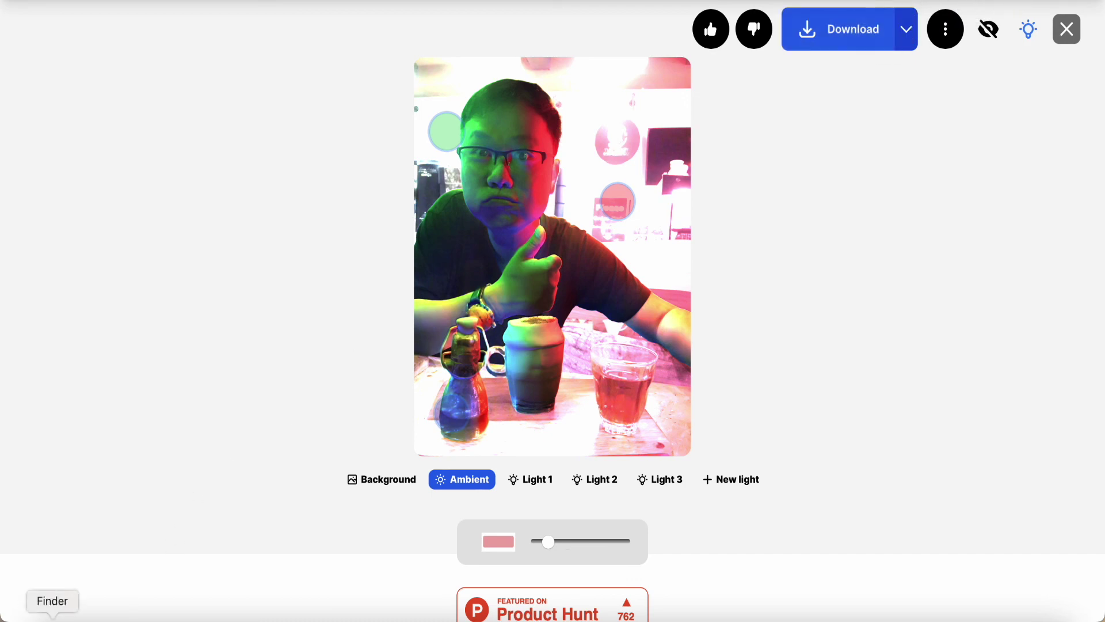
# - Switch to Finder and preview the relit photo BaristaINthai_clipdrop-enhance_clipdrop-relight.jpg in the Downloads folder
pyautogui.click(53, 615)
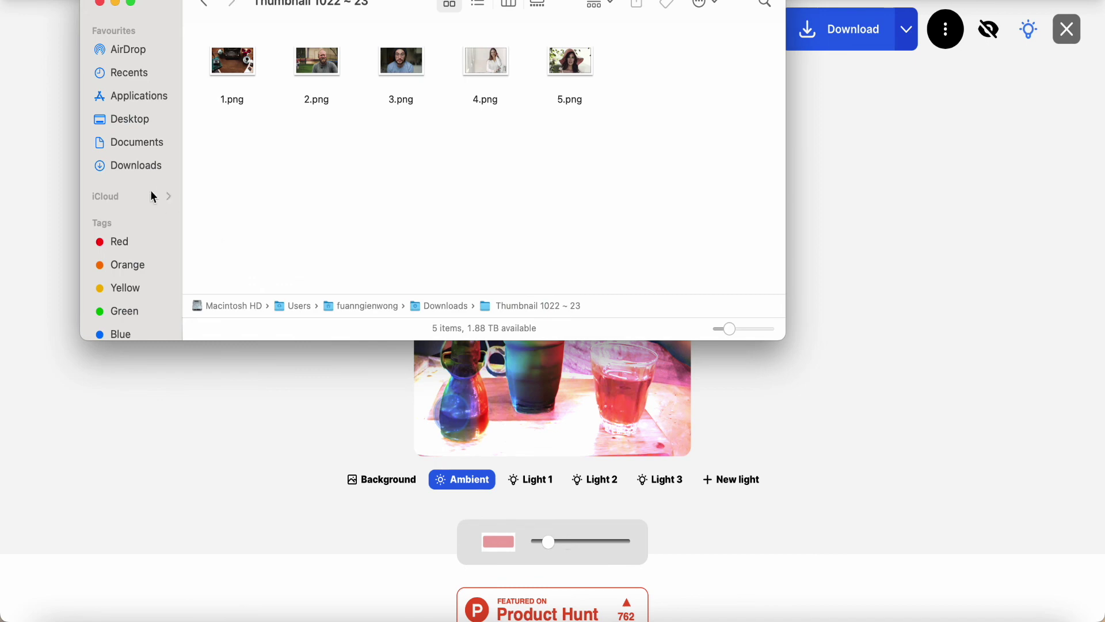
pyautogui.click(144, 173)
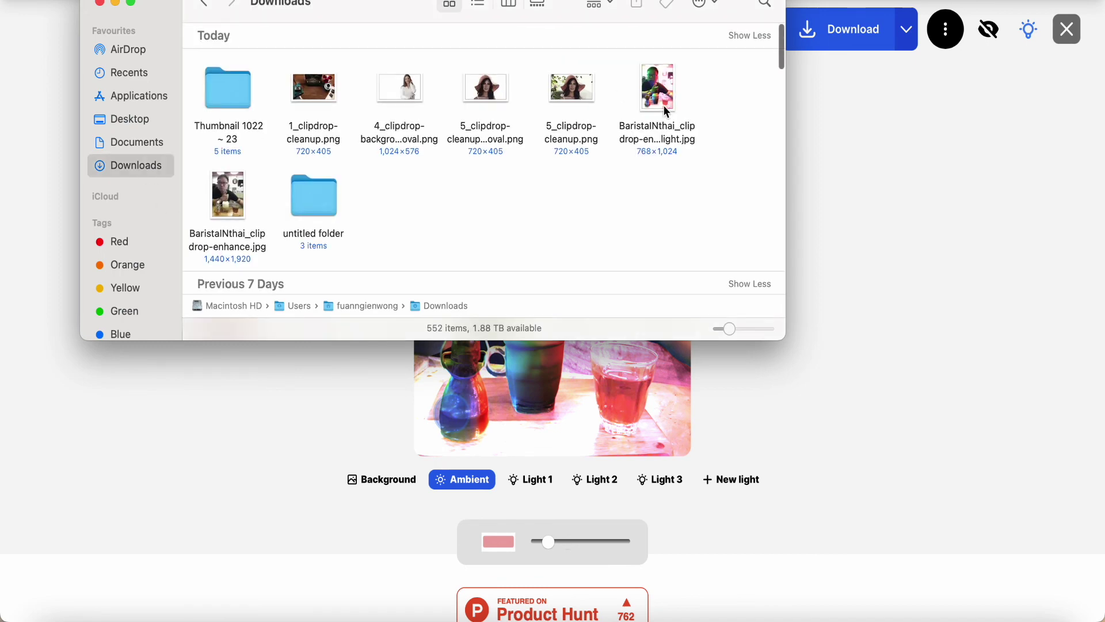
pyautogui.click(656, 105)
pyautogui.press('space')
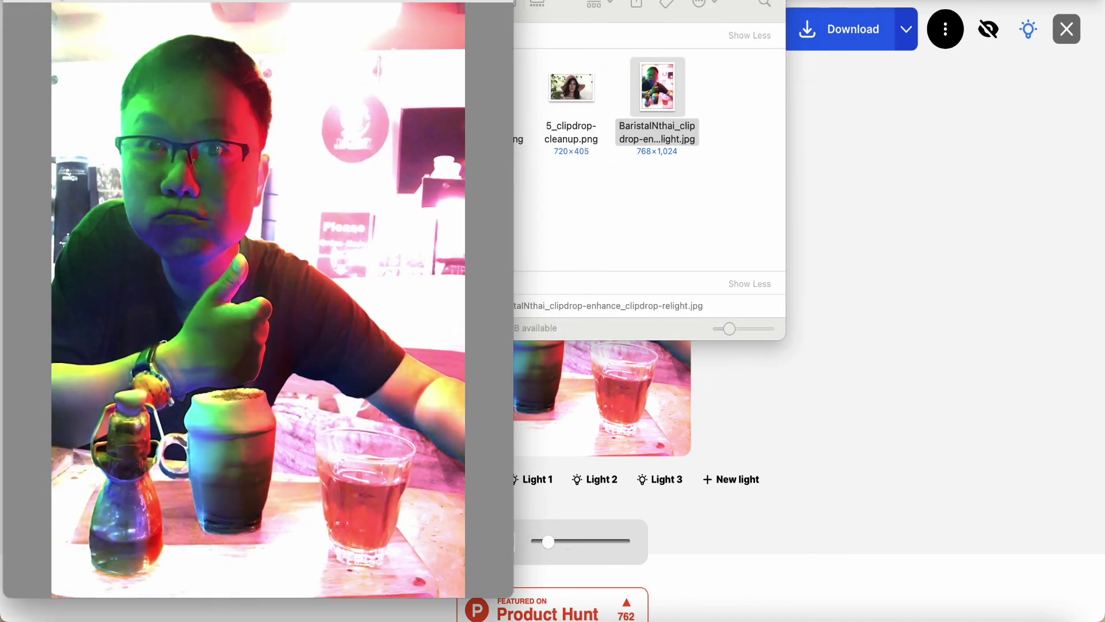